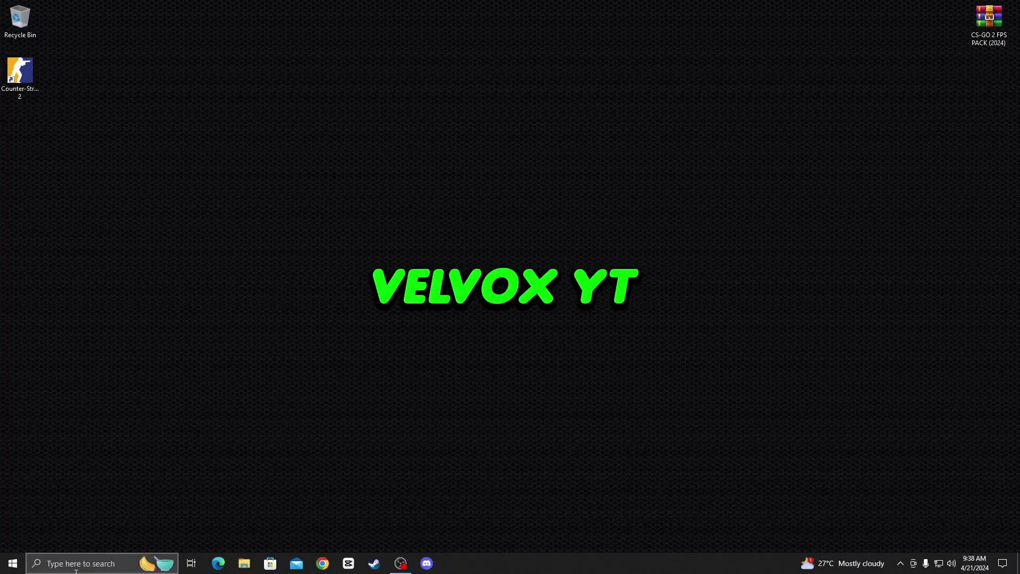
- Search for Steam and launch it as administrator
click(101, 564)
text(stea)
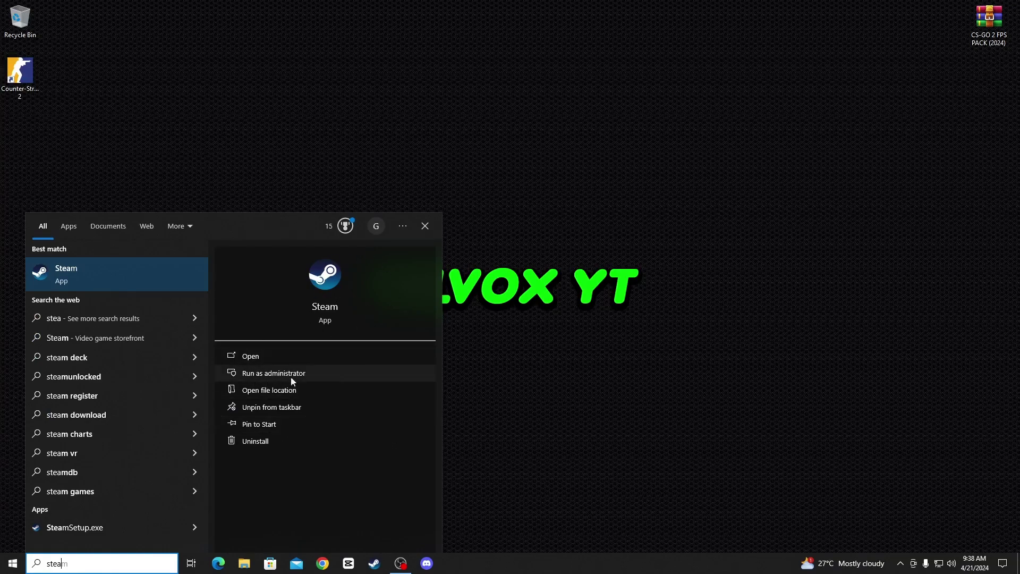
click(256, 374)
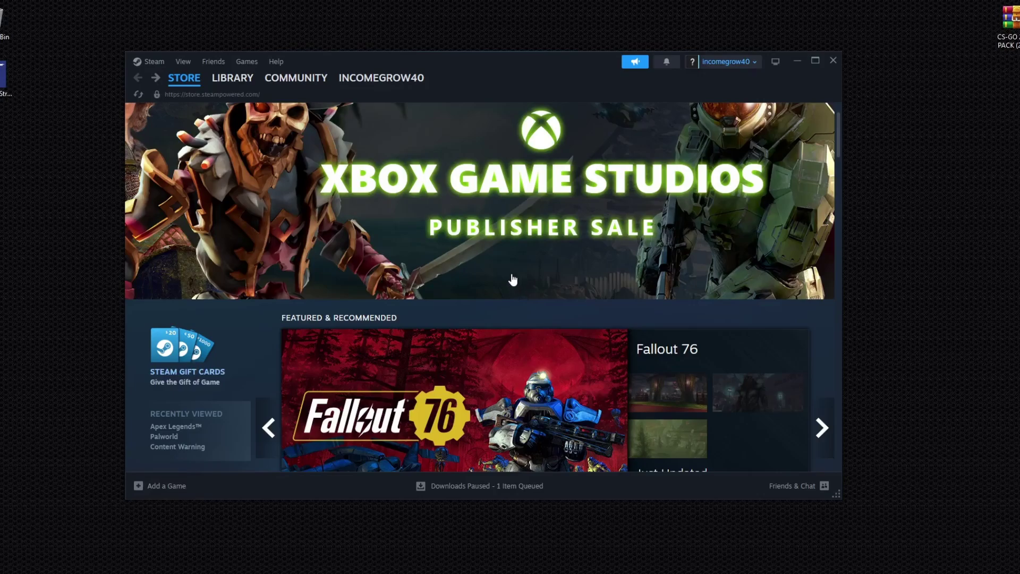
- Open Counter-Strike 2's properties from the Library home on the Installed Files page
mouse_move(246, 75)
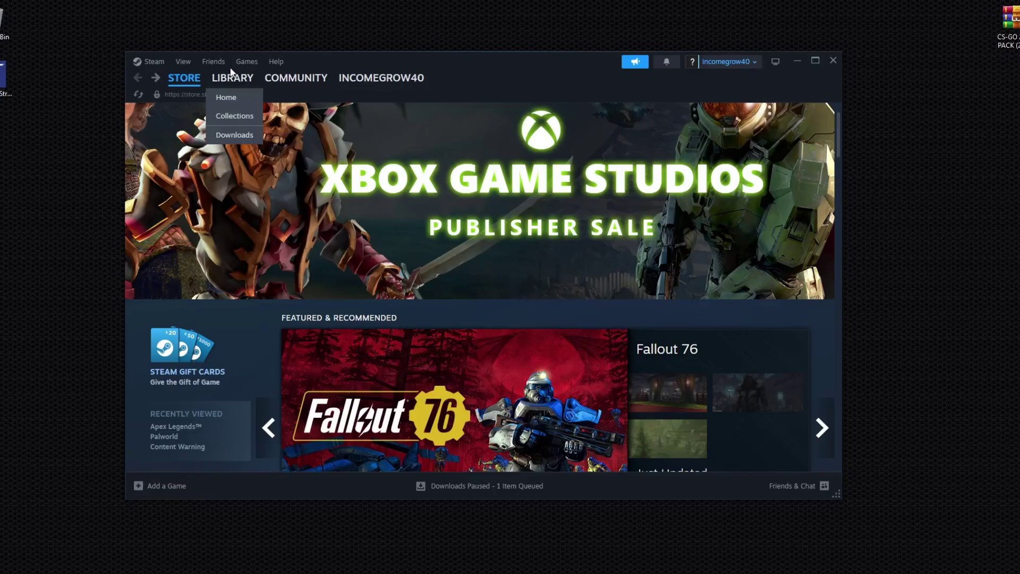
click(225, 98)
click(177, 202)
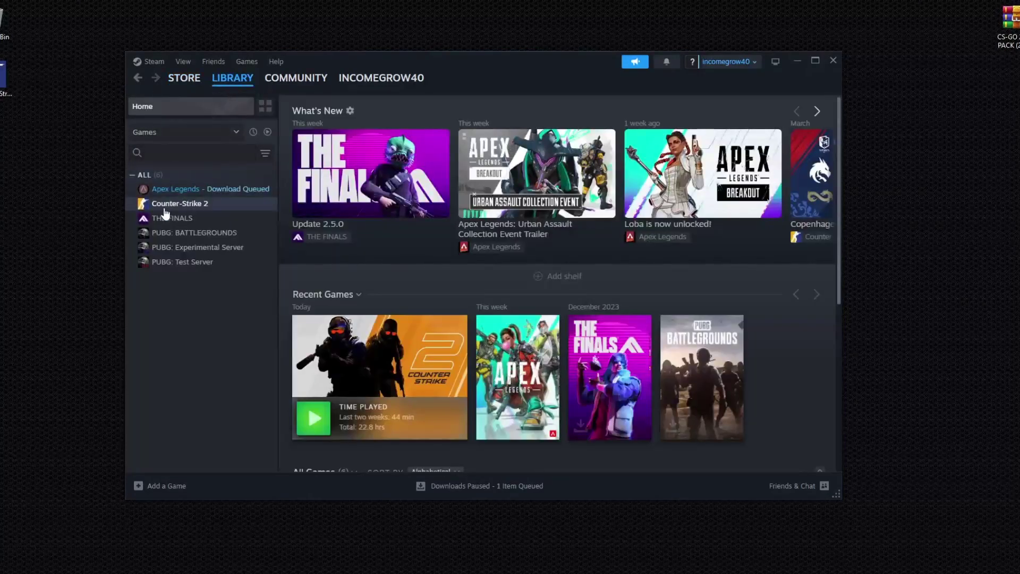
right_click(167, 209)
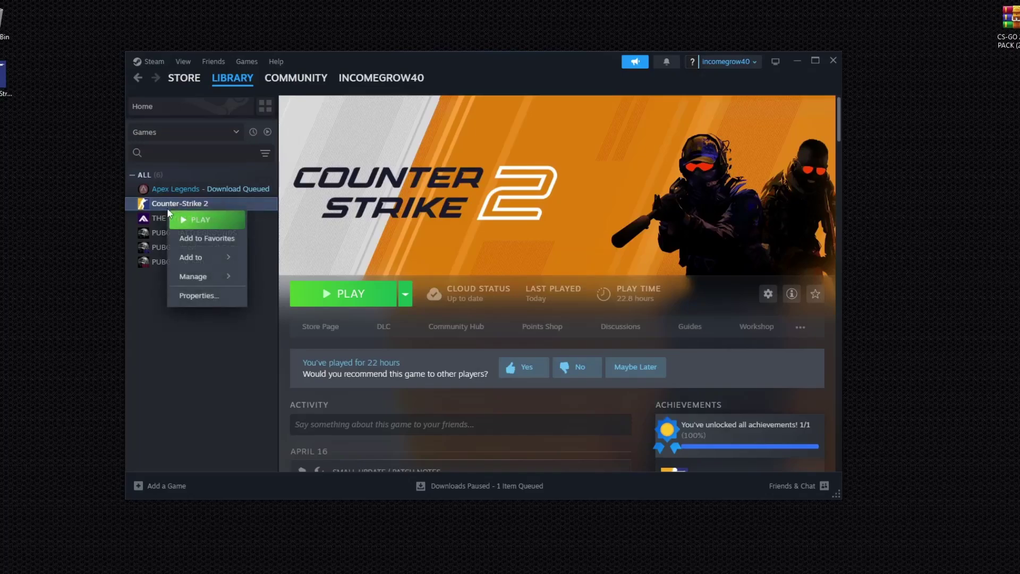
click(192, 295)
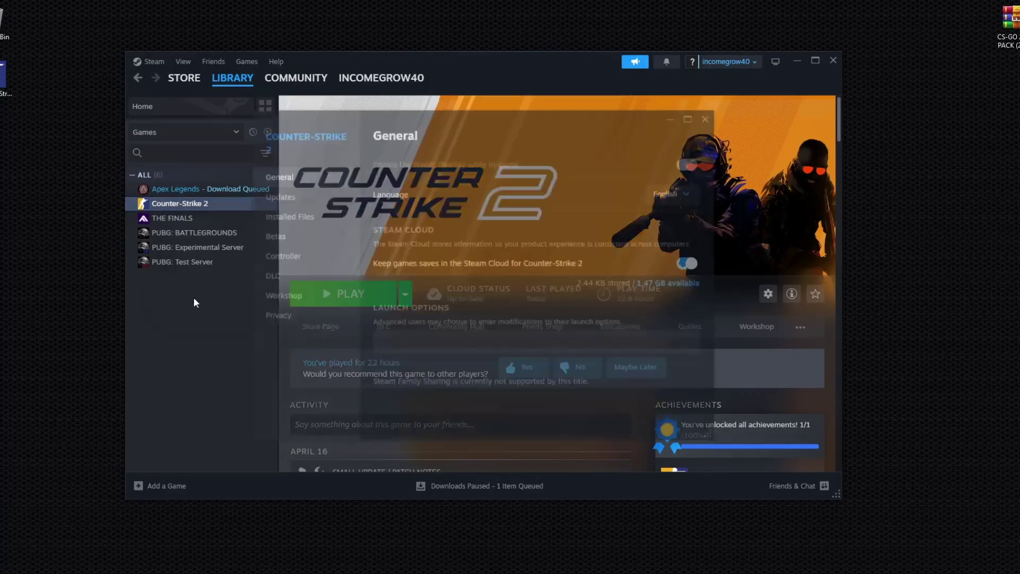
click(290, 222)
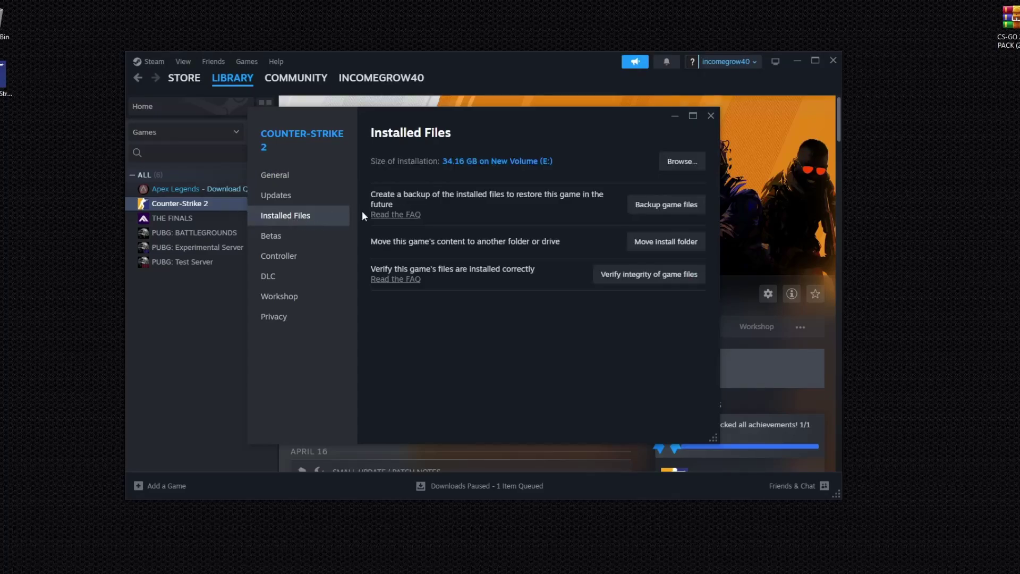
- Browse to the game's bin\win64 folder and open the cs2 executable's properties
click(677, 164)
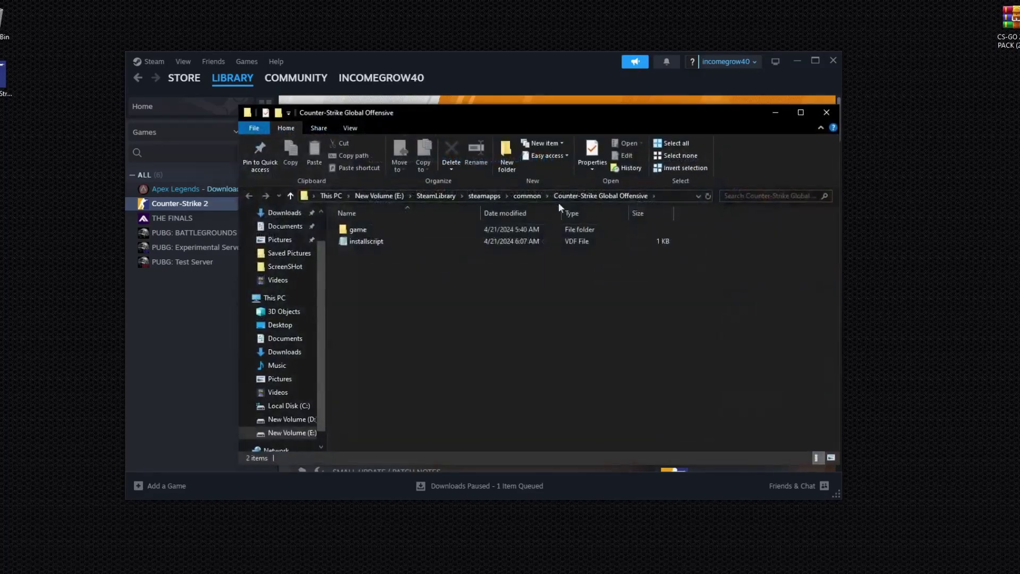
click(357, 234)
double_click(356, 234)
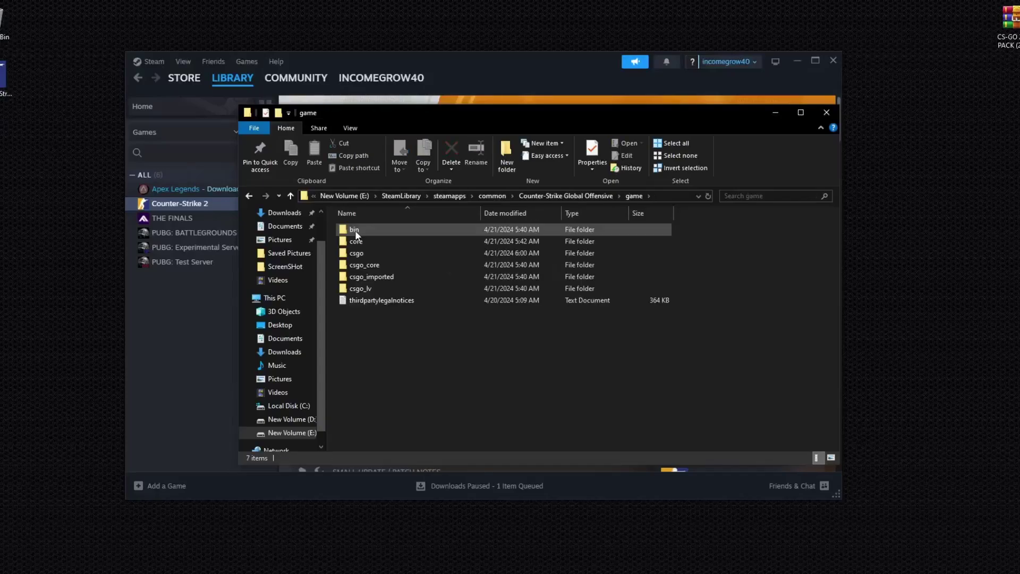
double_click(355, 231)
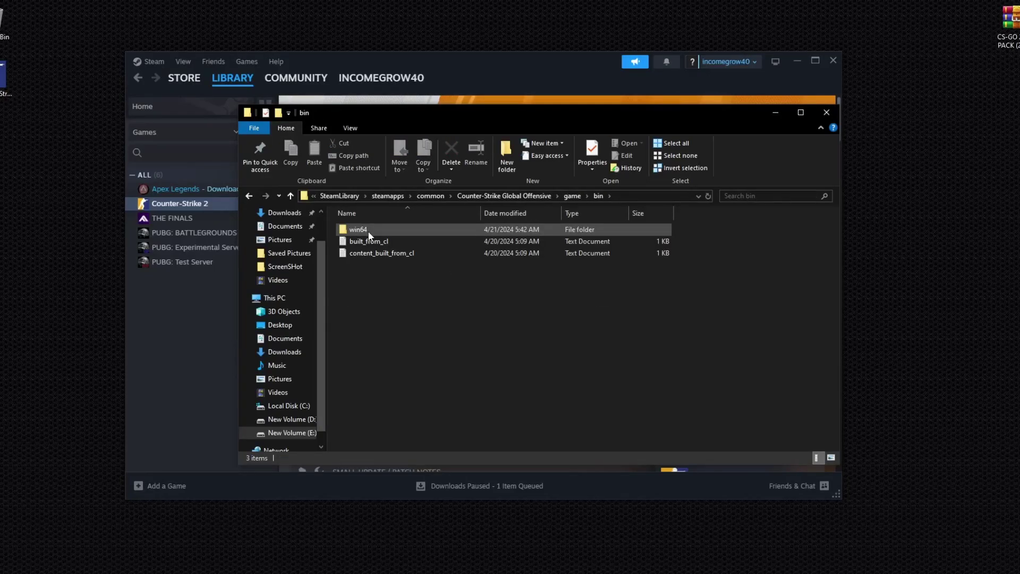
double_click(369, 231)
click(356, 325)
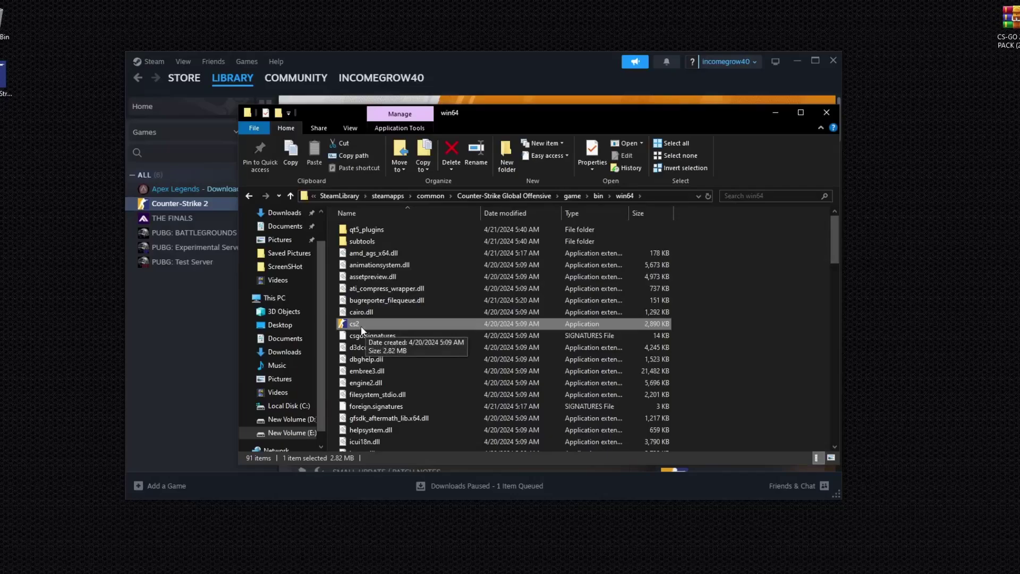
right_click(362, 326)
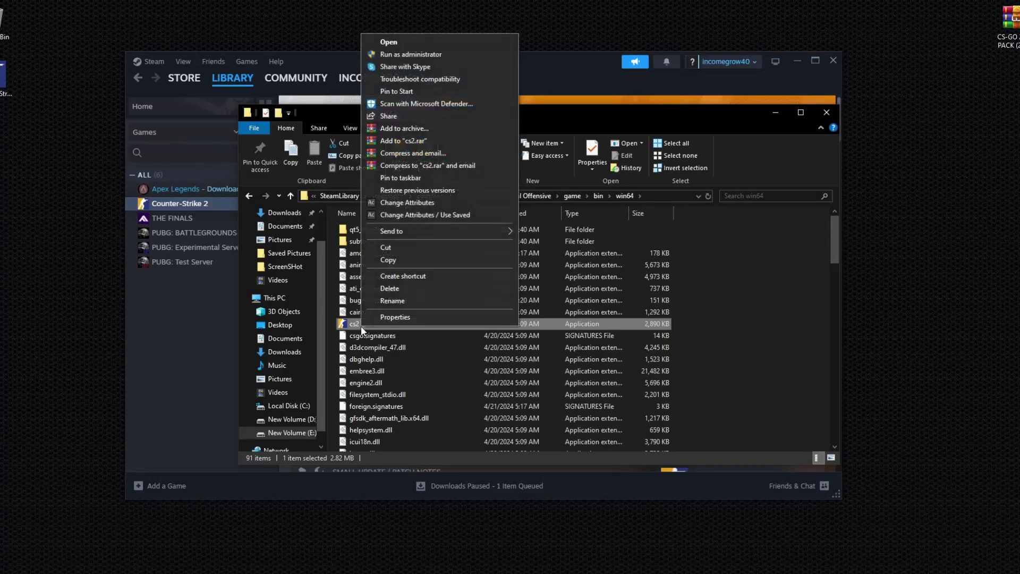
click(393, 316)
drag(472, 285, 511, 188)
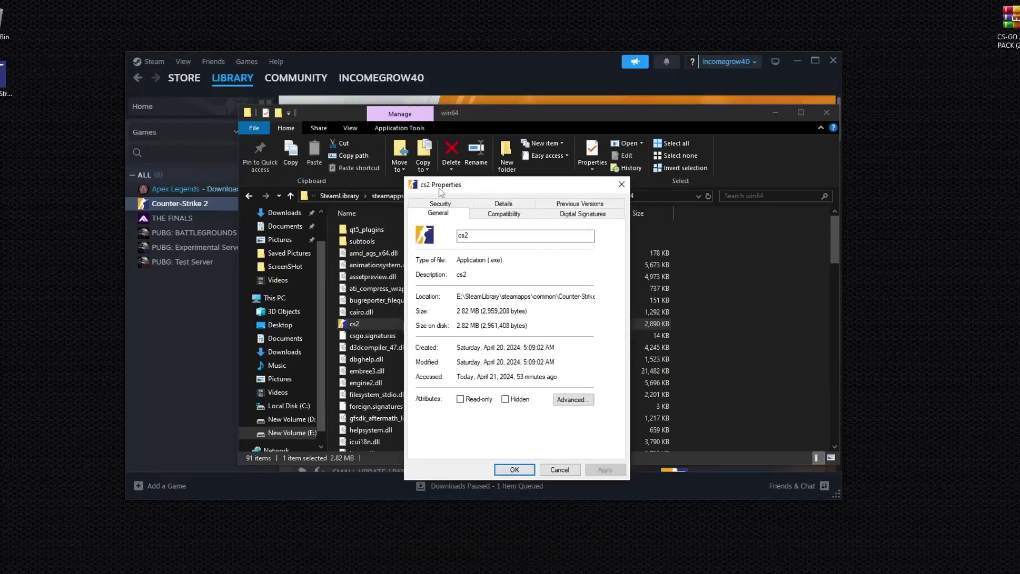
- Disable fullscreen optimizations and set the high DPI scaling override to Application, then apply
click(502, 215)
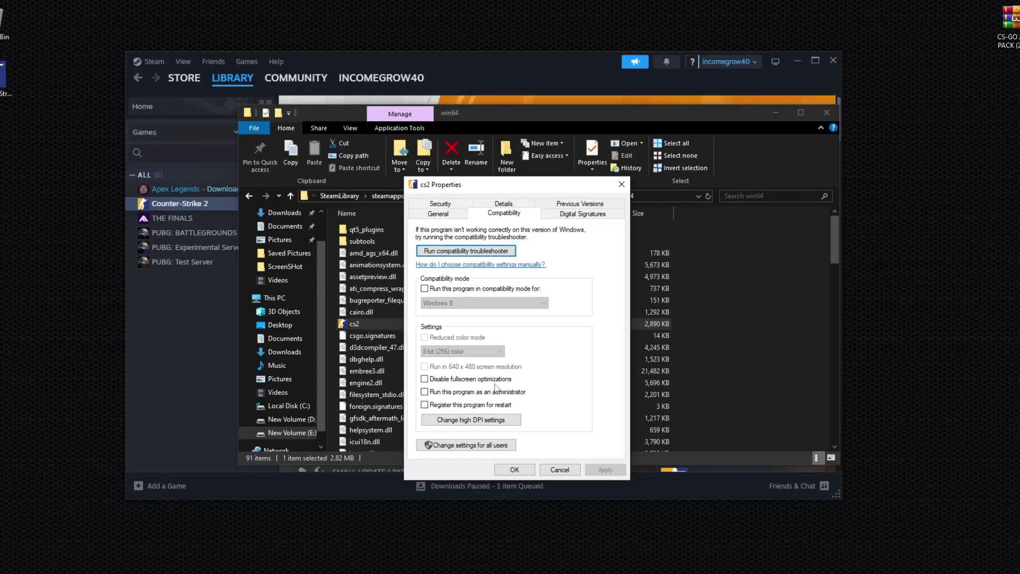
click(425, 380)
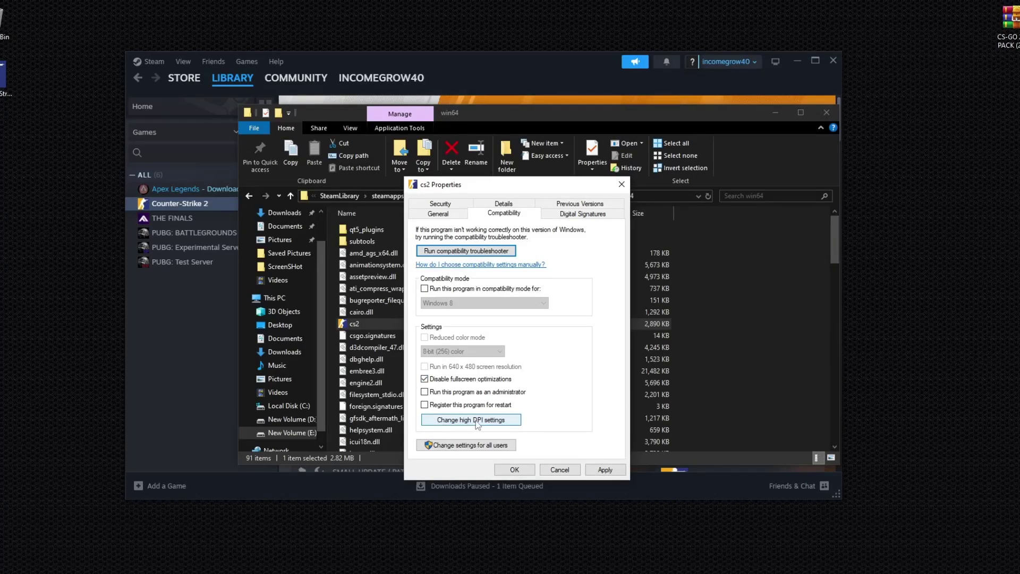
click(451, 422)
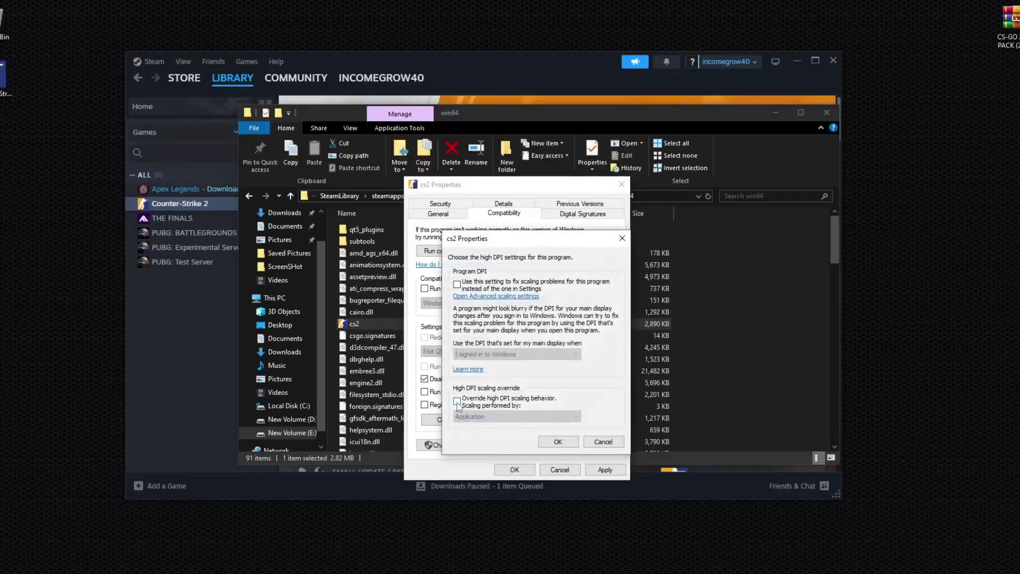
click(458, 403)
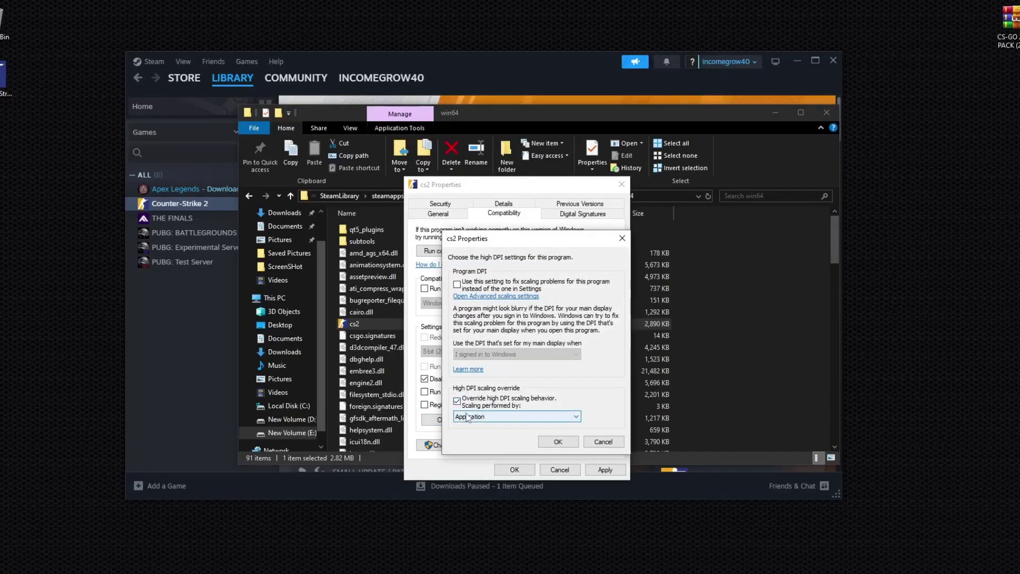
click(468, 418)
click(470, 428)
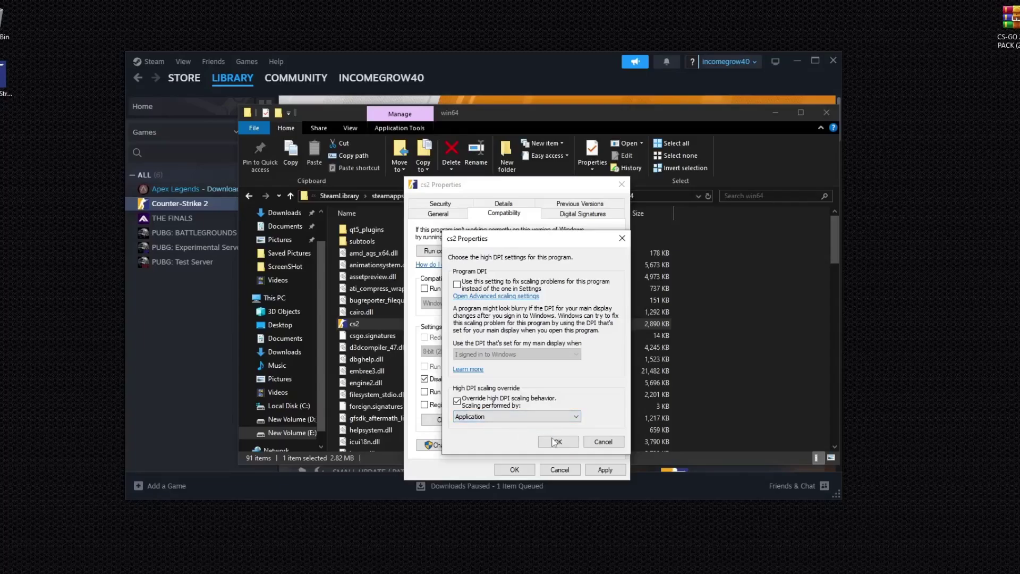
click(569, 443)
click(604, 470)
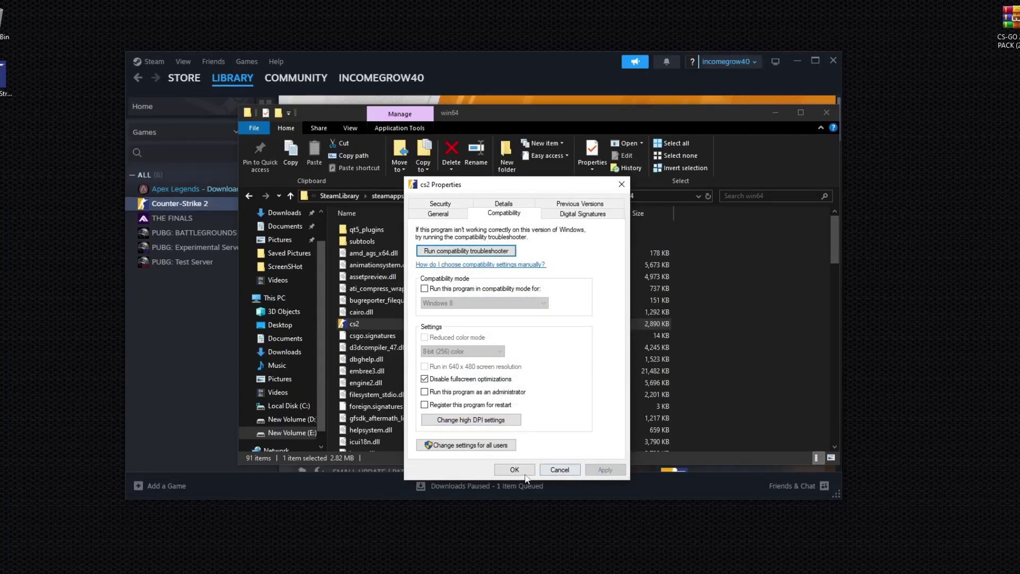
click(514, 470)
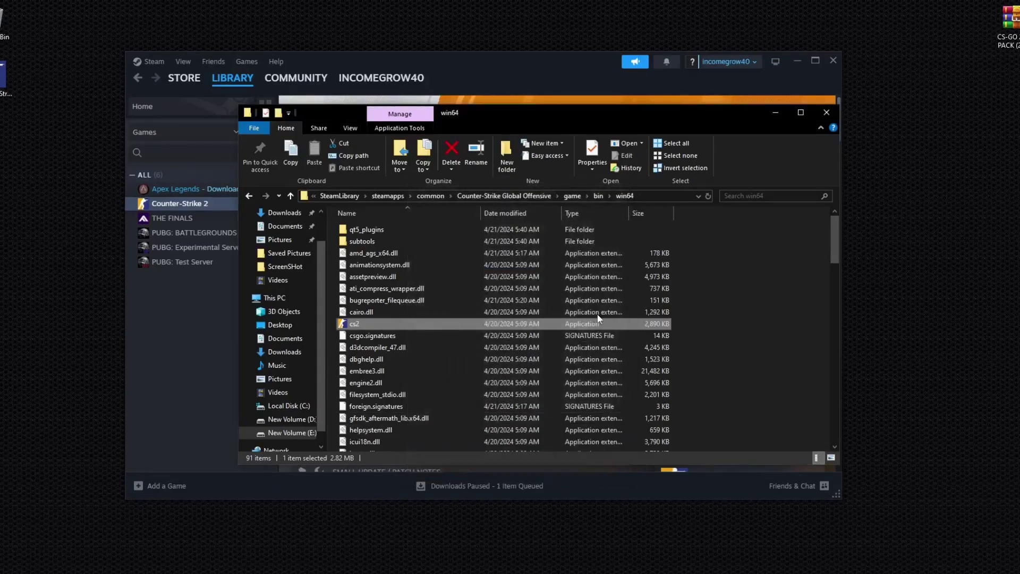
- Copy the win64 folder path from the Explorer address bar
click(691, 197)
key(ctrl+c)
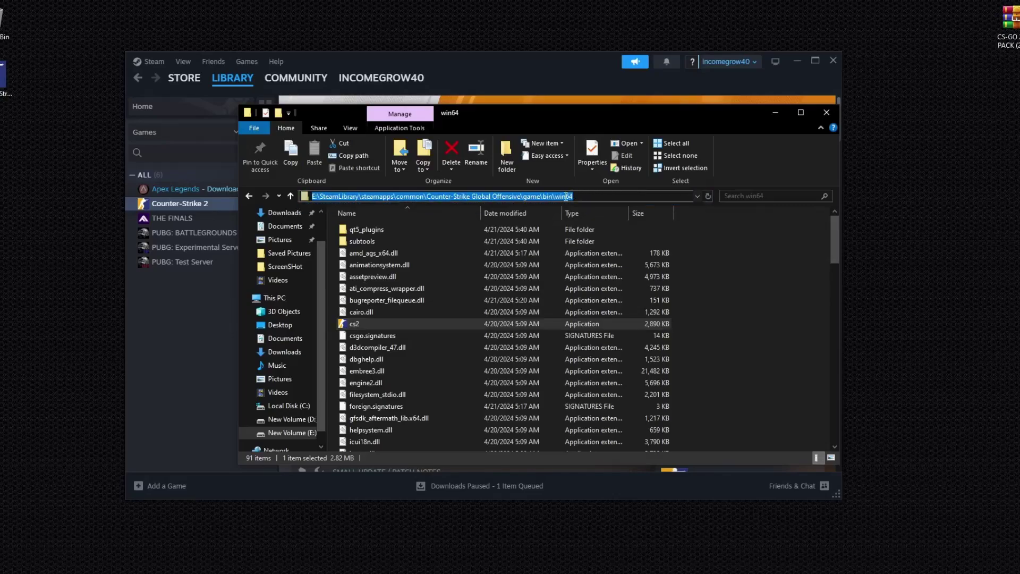
right_click(548, 197)
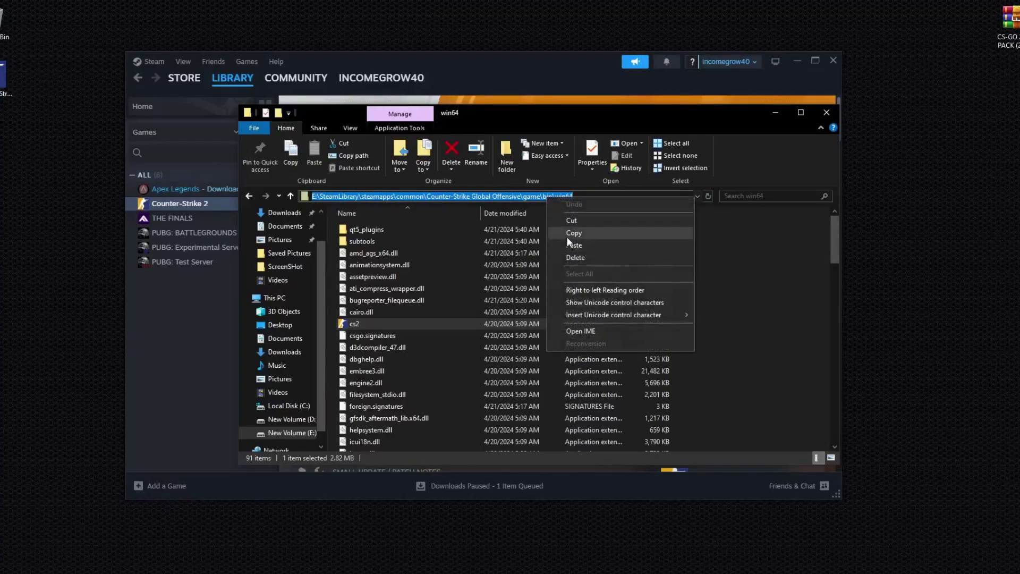
click(566, 234)
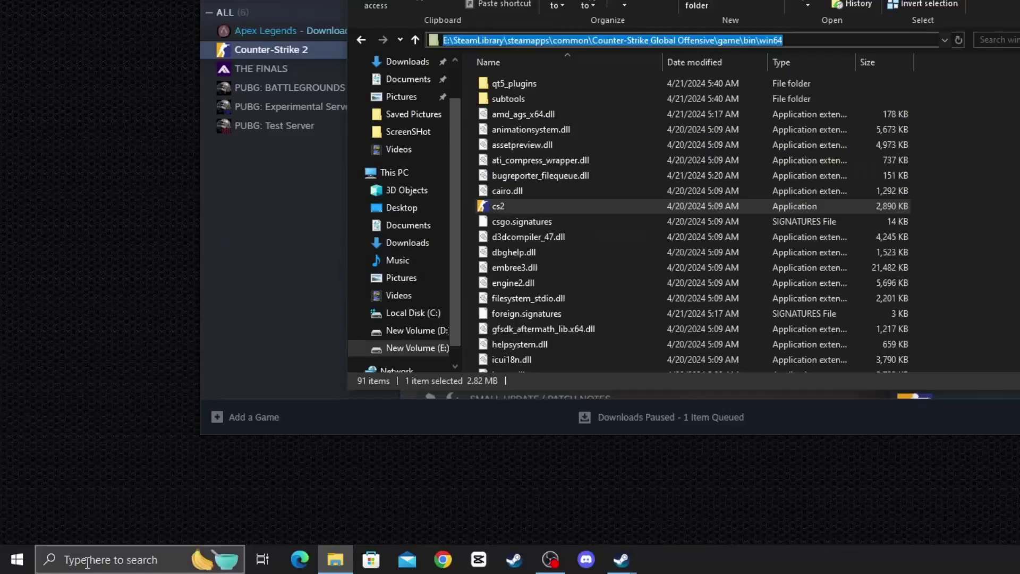
- Add cs2.exe from the win64 folder to the Windows Graphics settings list
key(super+s)
text(gr)
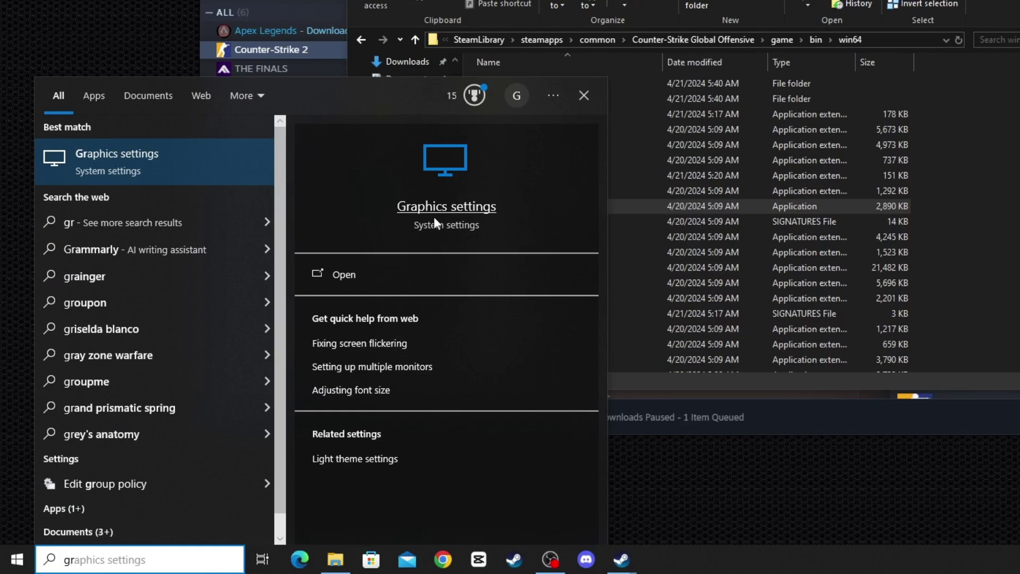
click(447, 208)
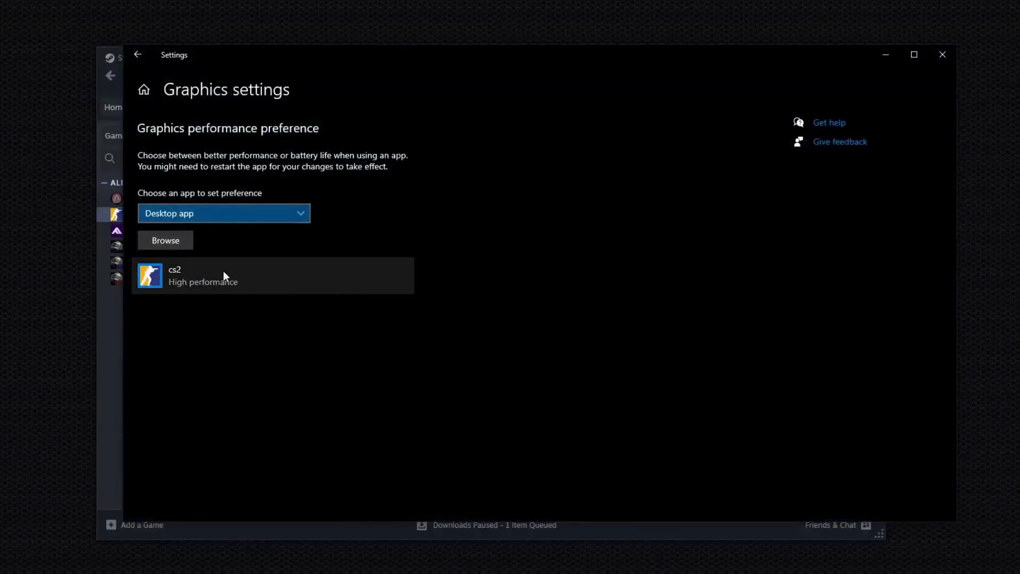
click(180, 242)
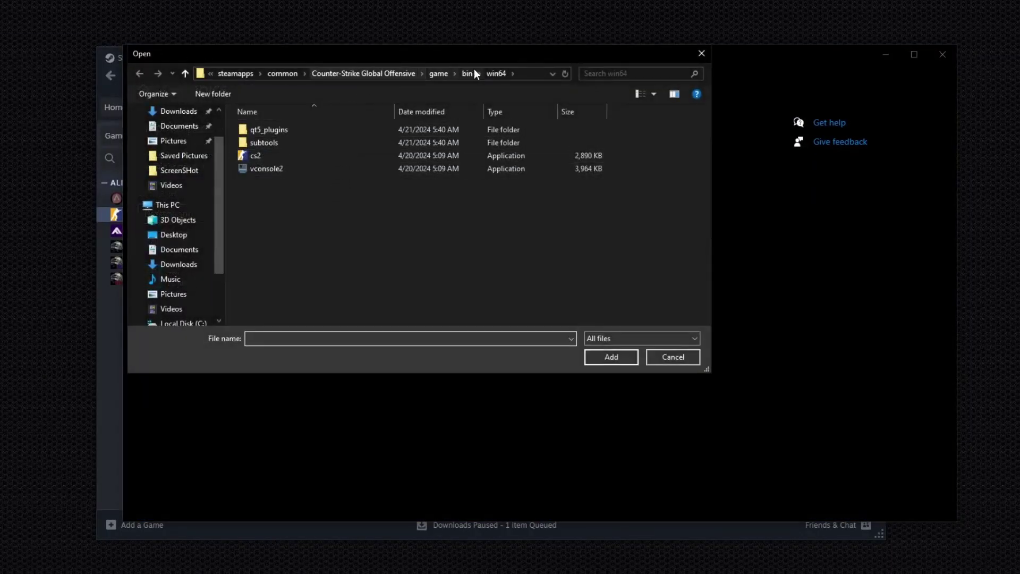
click(555, 70)
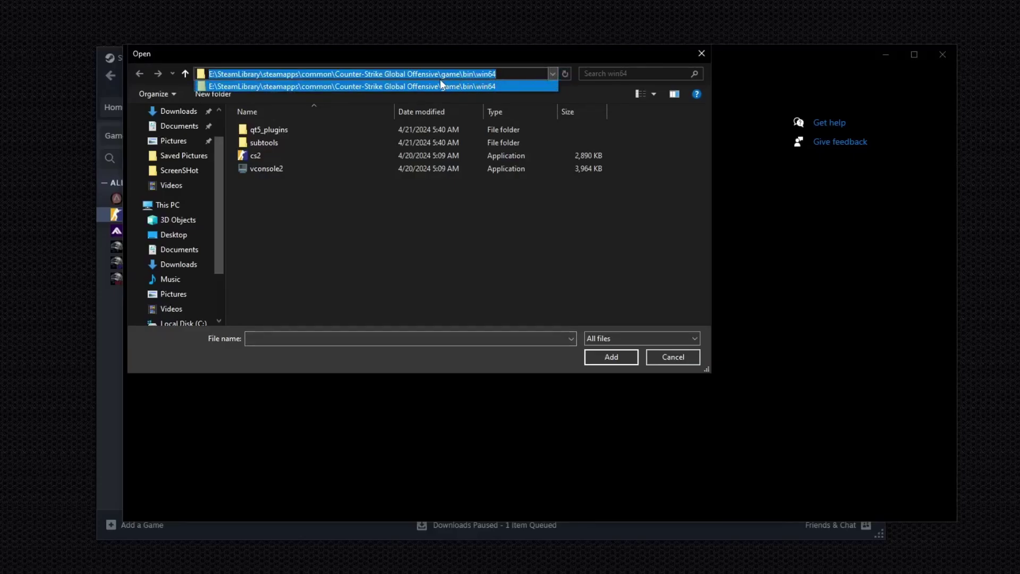
click(459, 81)
click(261, 156)
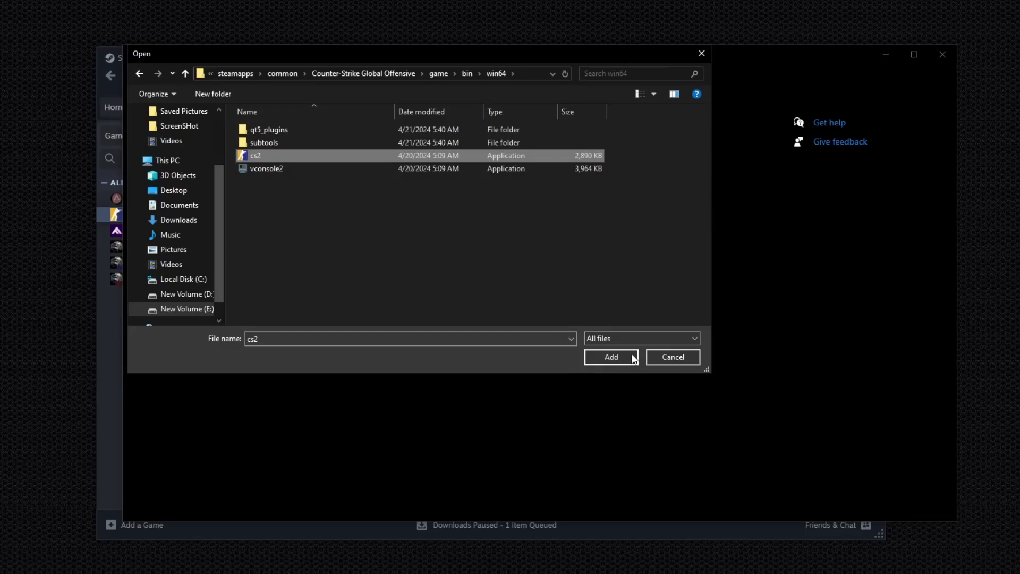
click(674, 357)
- Set cs2's graphics preference to High performance and save
click(203, 286)
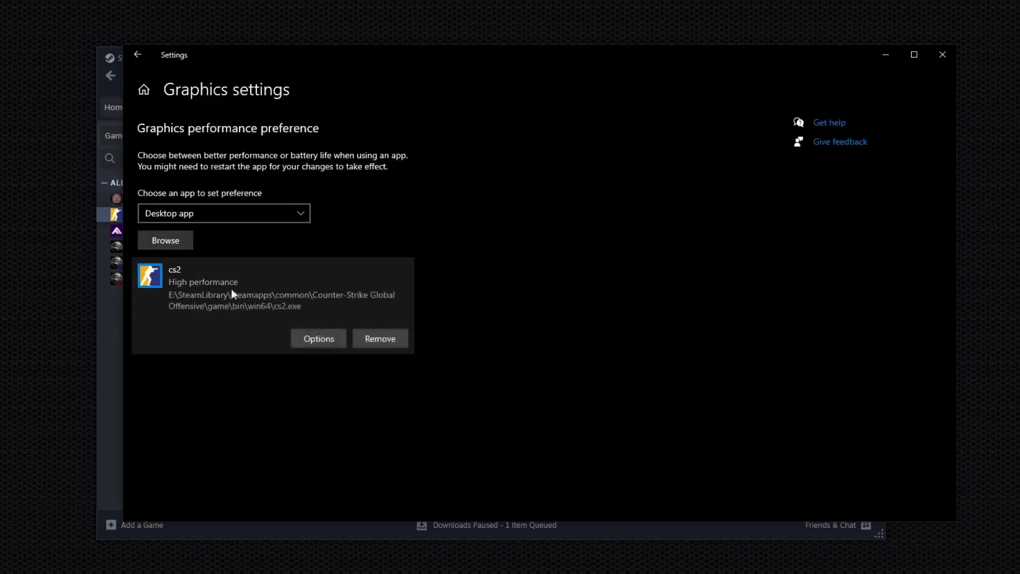
click(318, 341)
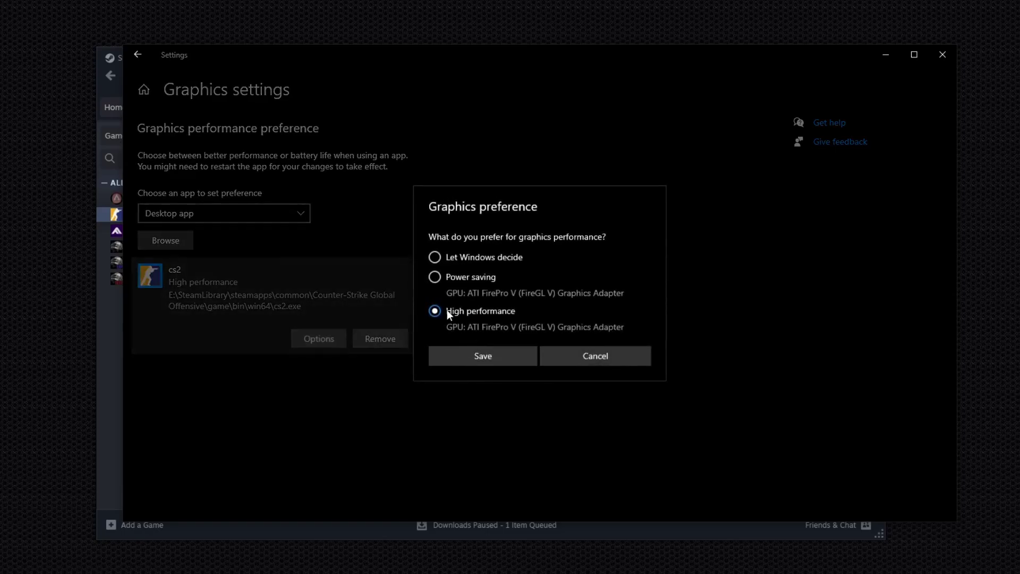
click(491, 358)
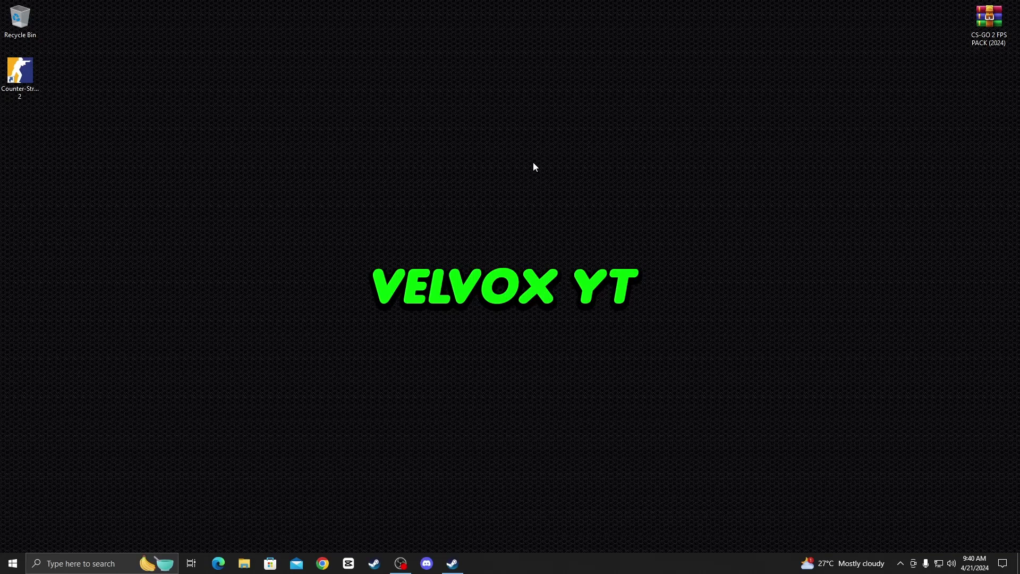
- Go from Display settings to Network & Internet's Change adapter options and select Ethernet
right_click(505, 155)
click(549, 256)
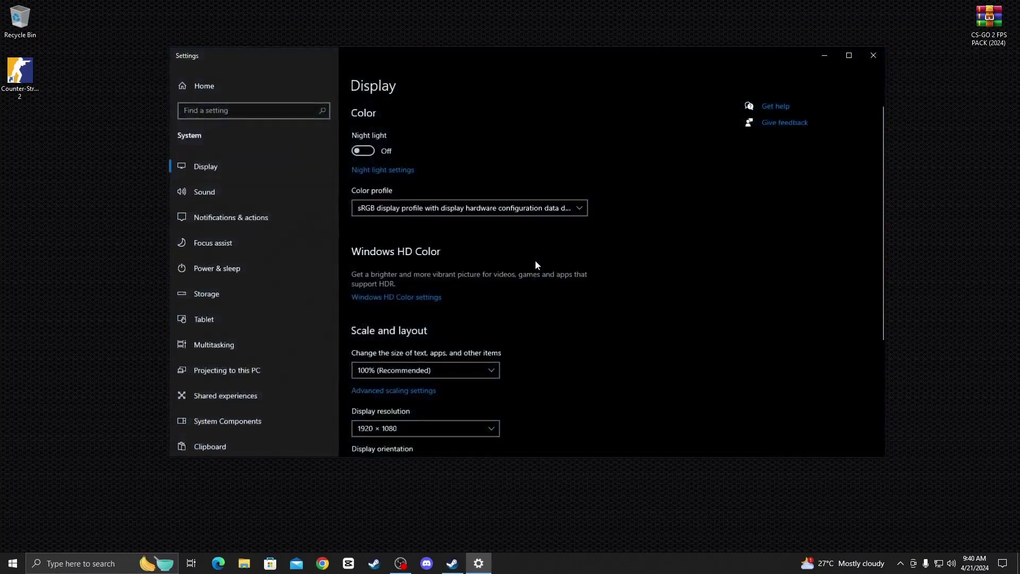
click(209, 90)
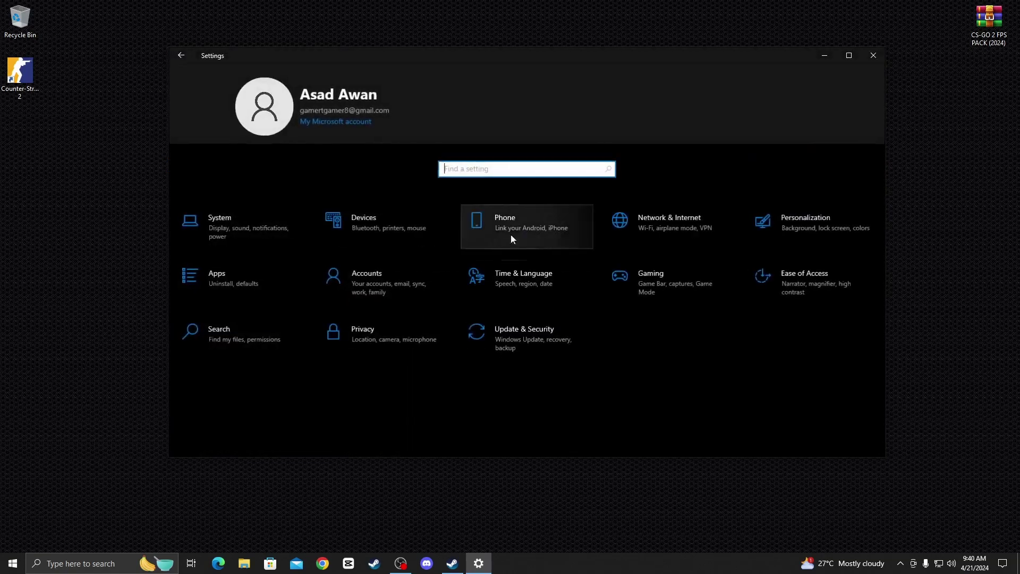
click(657, 226)
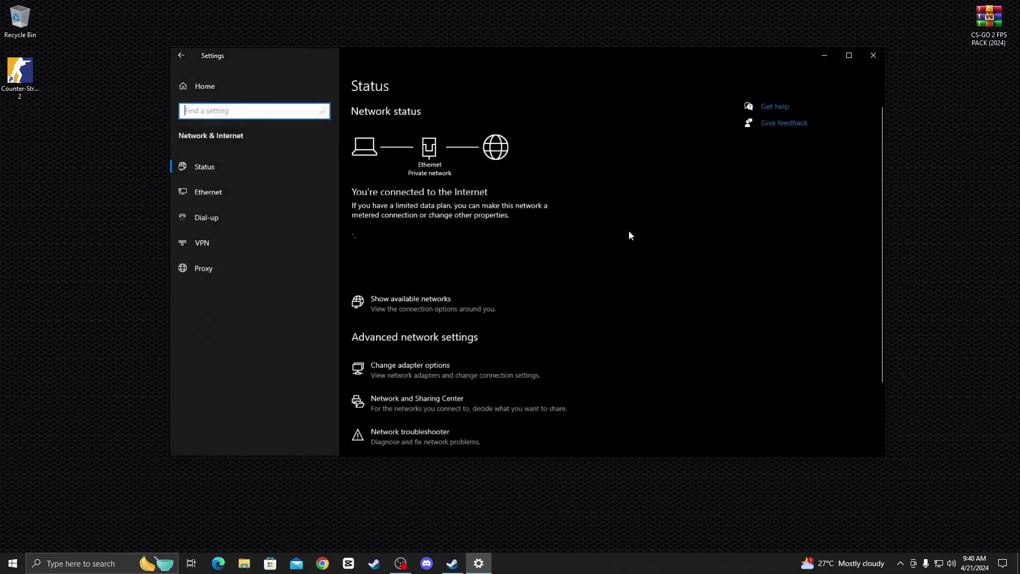
scroll(395, 347, down, 3)
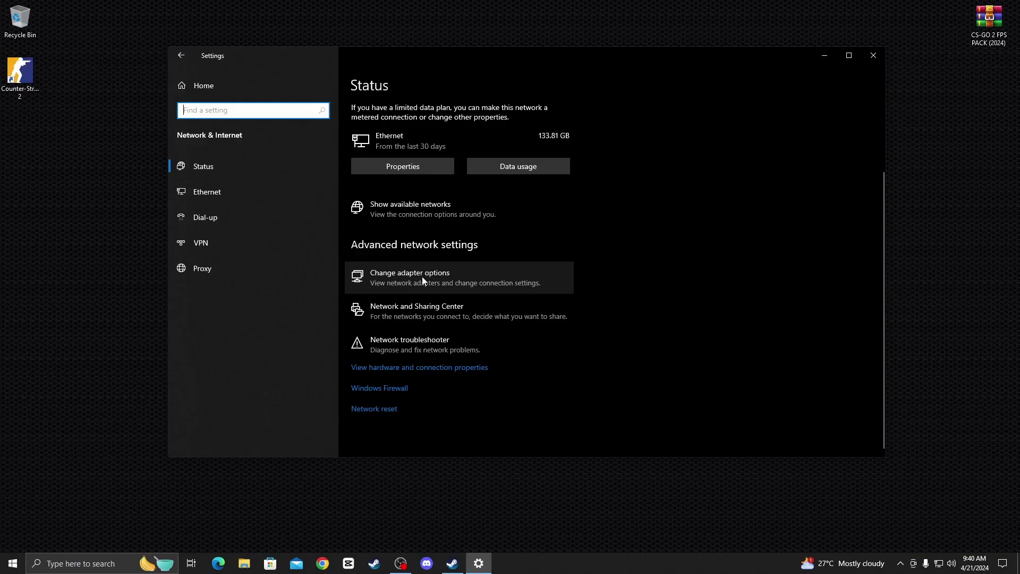
click(423, 280)
click(313, 145)
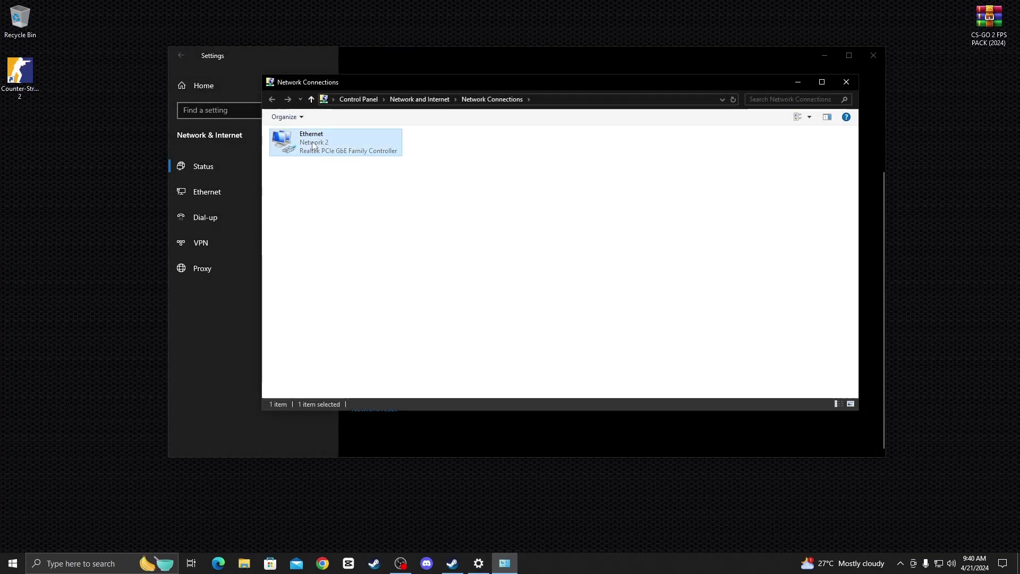
- Open the Ethernet adapter's properties and uncheck Internet Protocol Version 6 (TCP/IPv6)
right_click(313, 145)
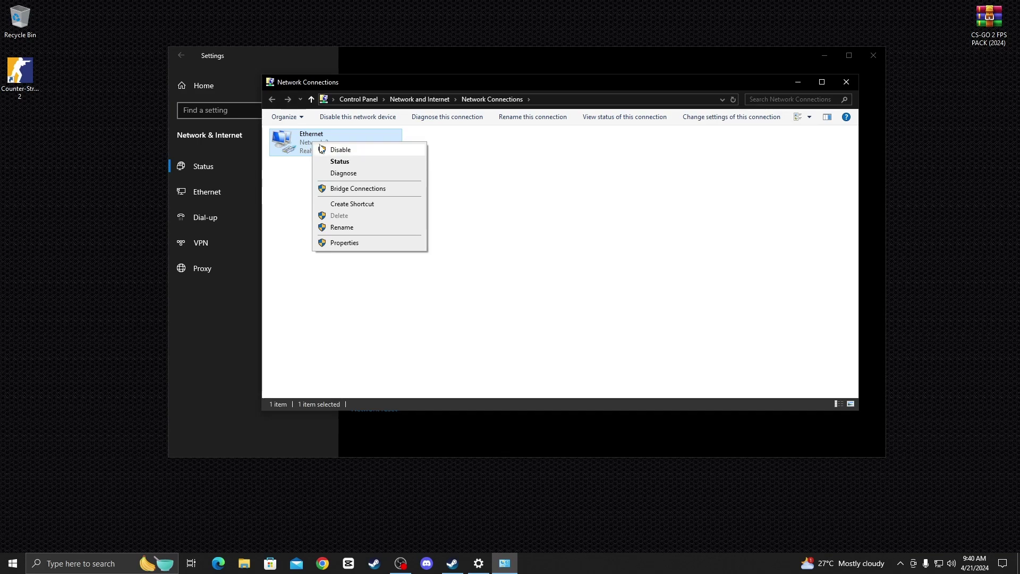
click(343, 243)
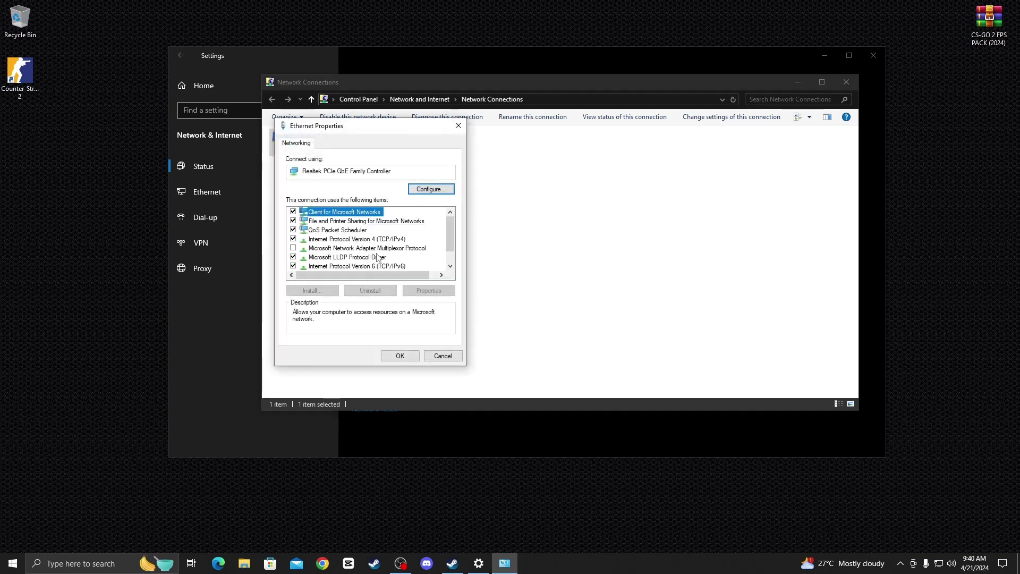
drag(340, 126, 462, 128)
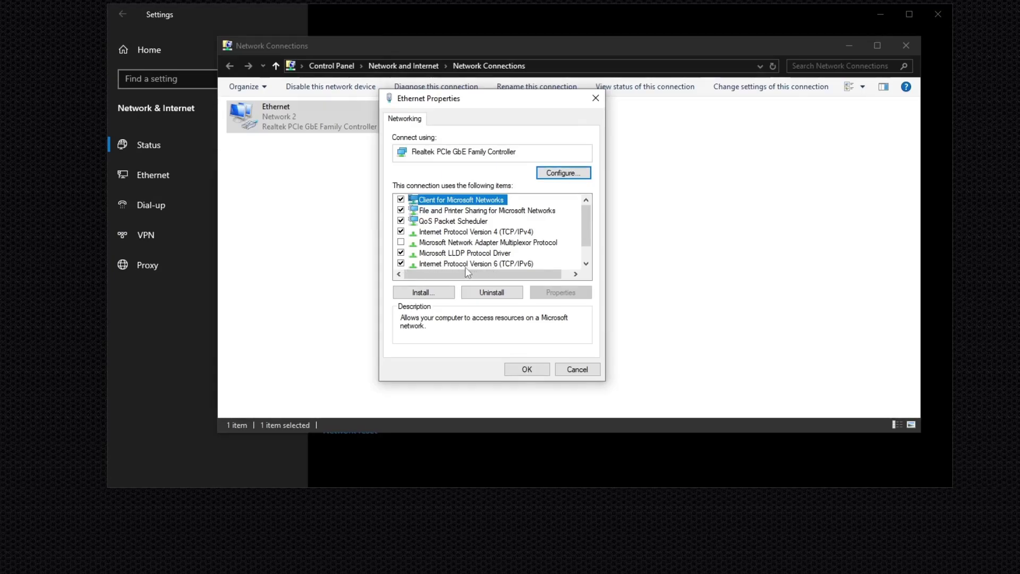
click(401, 263)
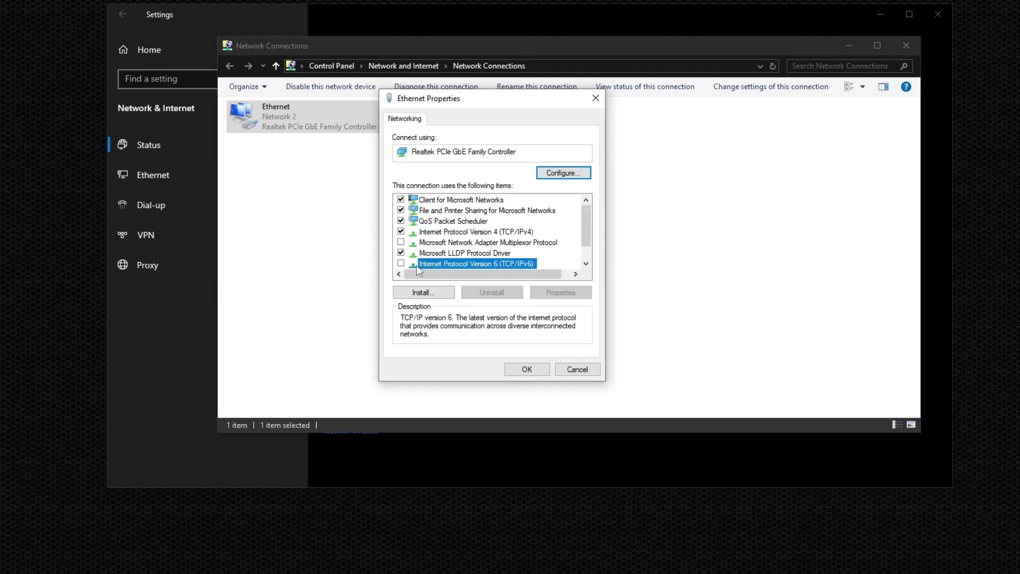
- Open the network card's configuration window on its Advanced tab
click(559, 175)
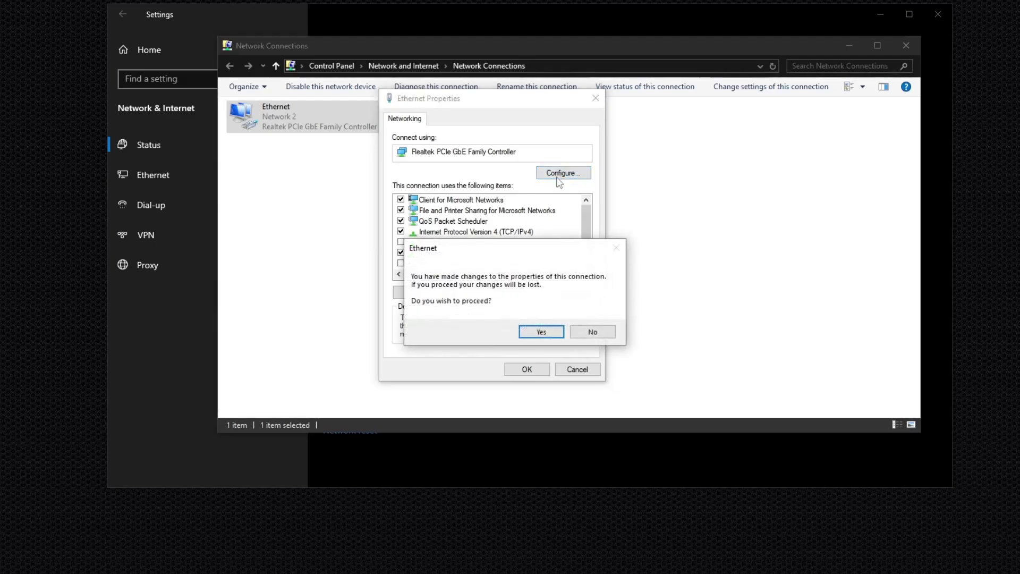
click(539, 332)
drag(97, 2, 586, 117)
click(631, 140)
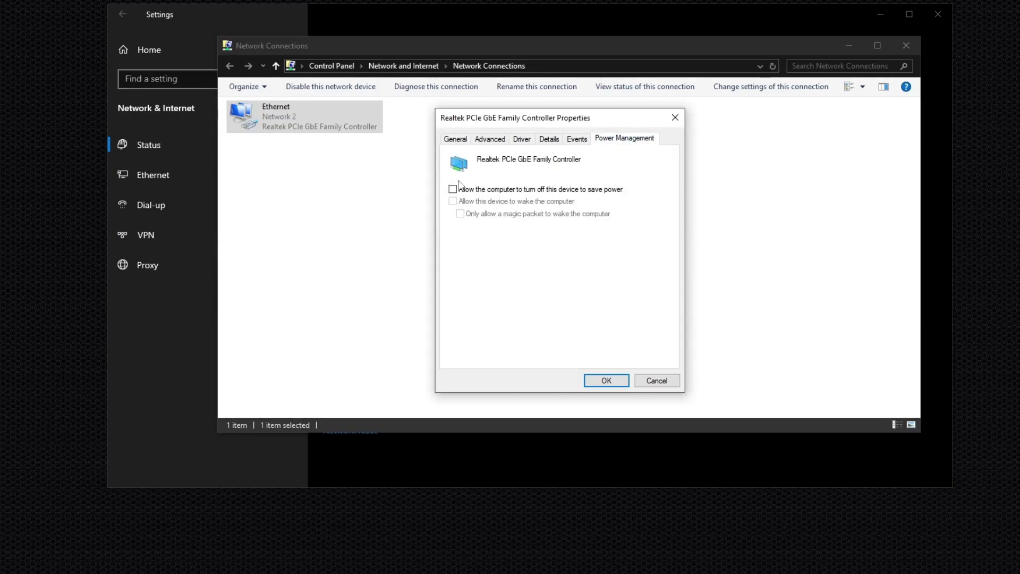
click(460, 138)
click(489, 139)
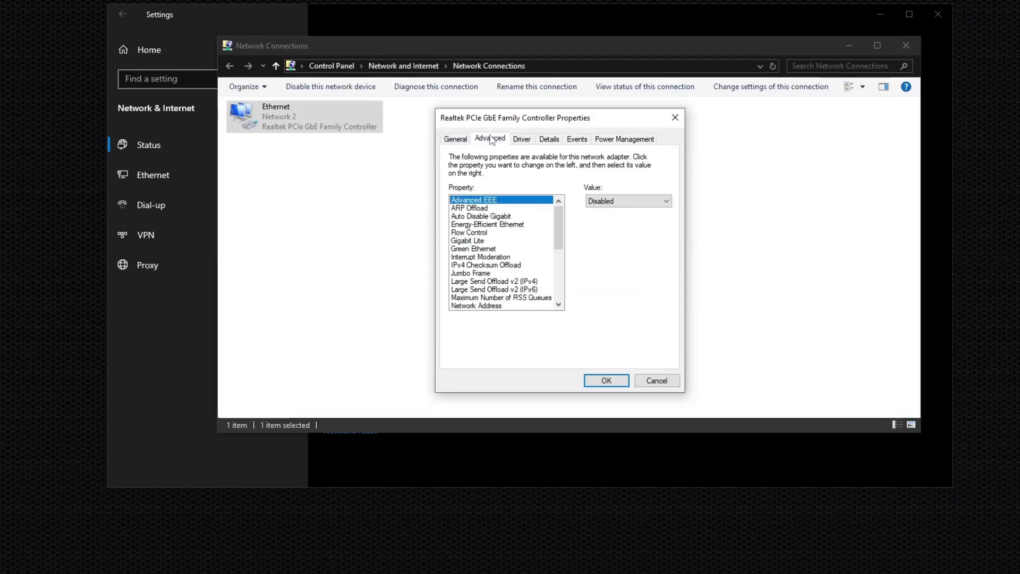
- Set Energy-Efficient Ethernet and Green Ethernet both to Disabled
click(484, 226)
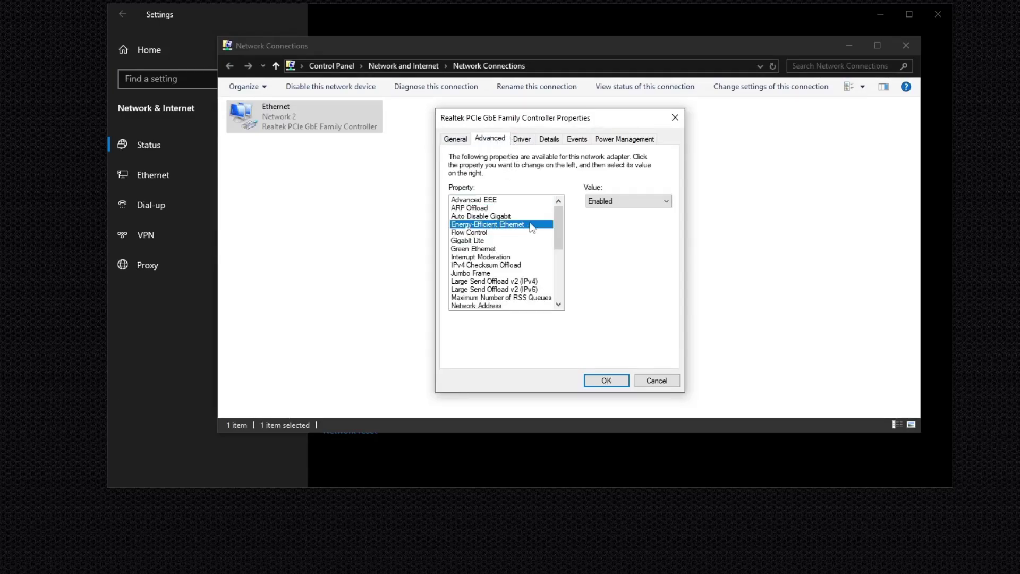
click(608, 201)
click(606, 210)
click(468, 249)
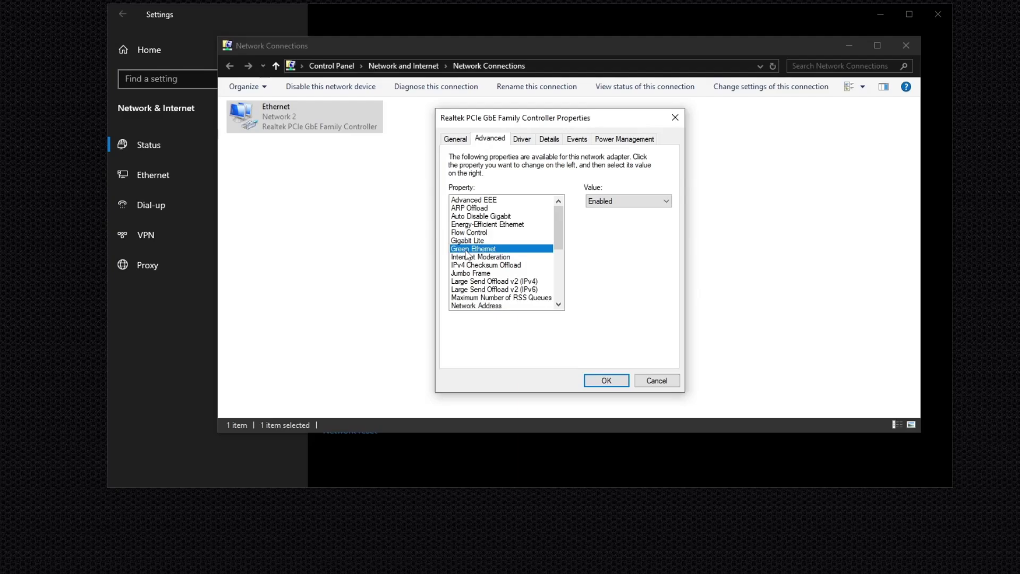
click(606, 202)
click(606, 220)
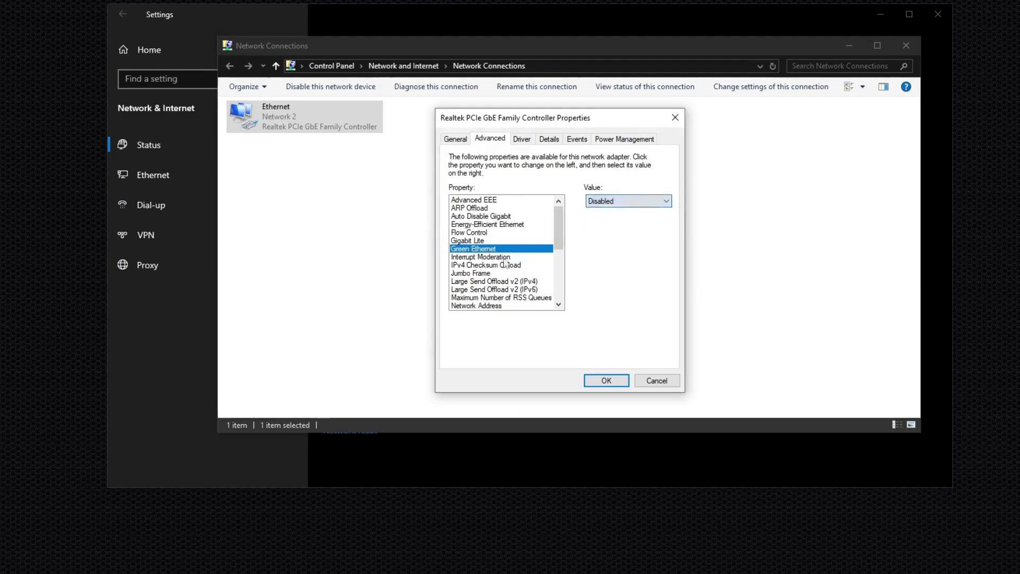
scroll(494, 282, down, 1)
scroll(478, 272, down, 1)
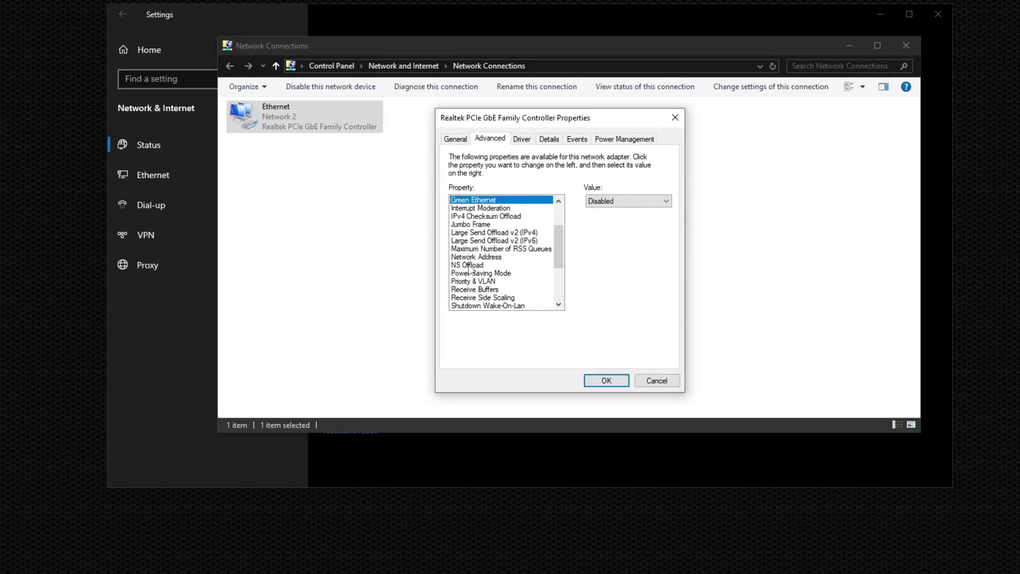
scroll(474, 283, down, 1)
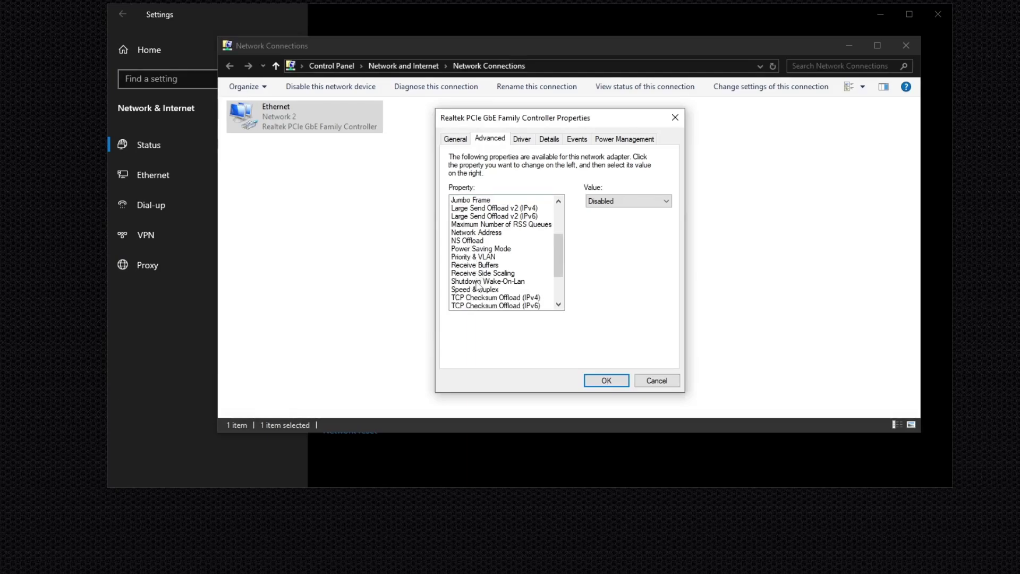
- Set Speed & Duplex to 1.0 Gbps Full Duplex and confirm the adapter settings
click(474, 289)
click(622, 202)
click(608, 213)
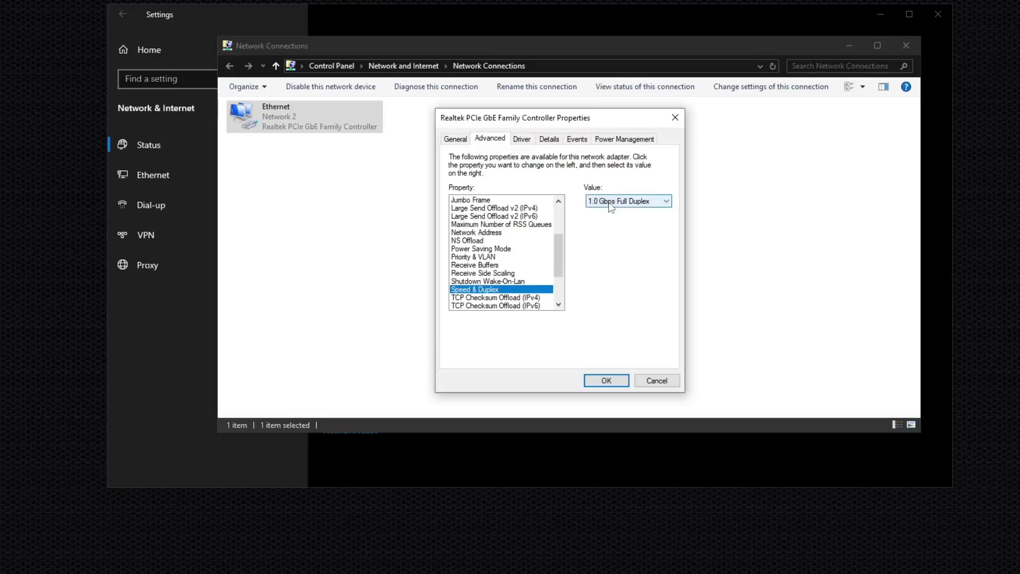
drag(556, 251, 556, 260)
click(606, 381)
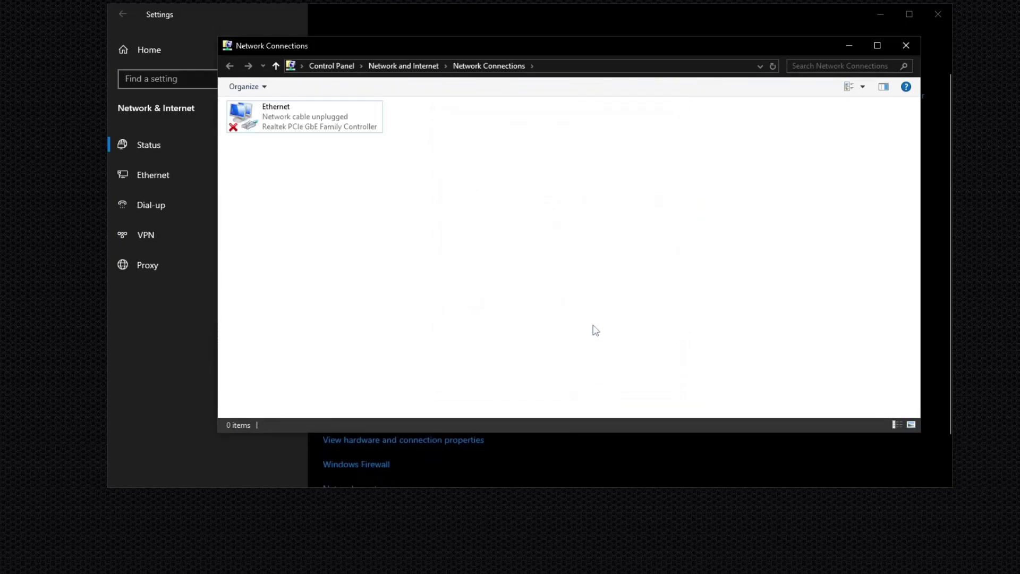
- Restart the Ethernet adapter by disabling and re-enabling it
right_click(287, 126)
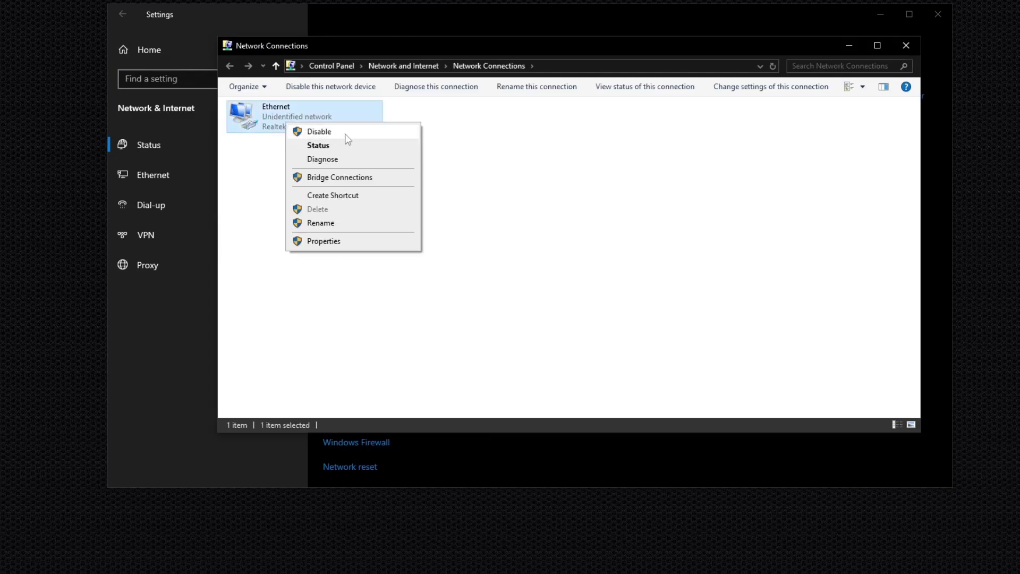
click(314, 130)
right_click(303, 122)
click(346, 131)
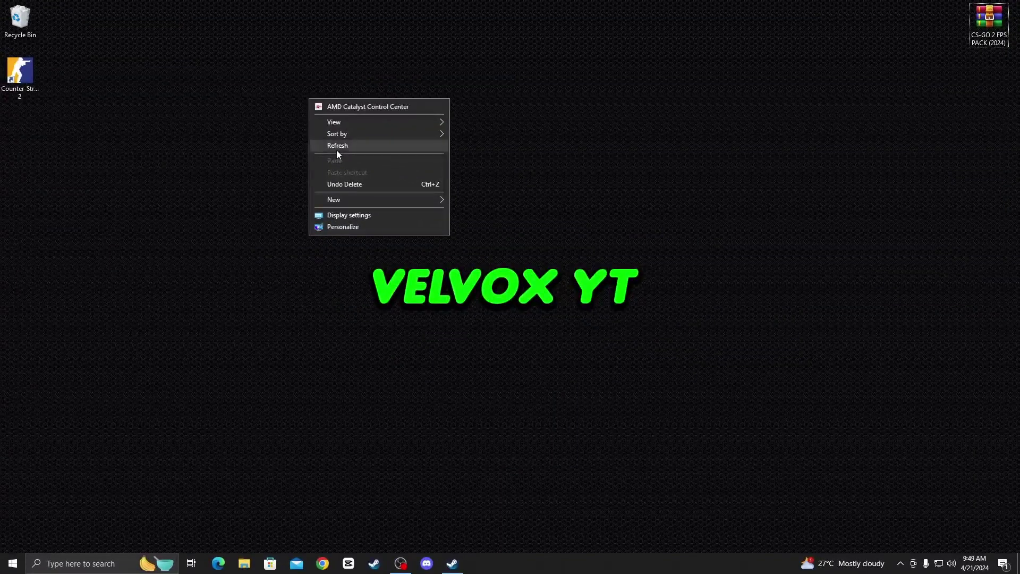
click(336, 148)
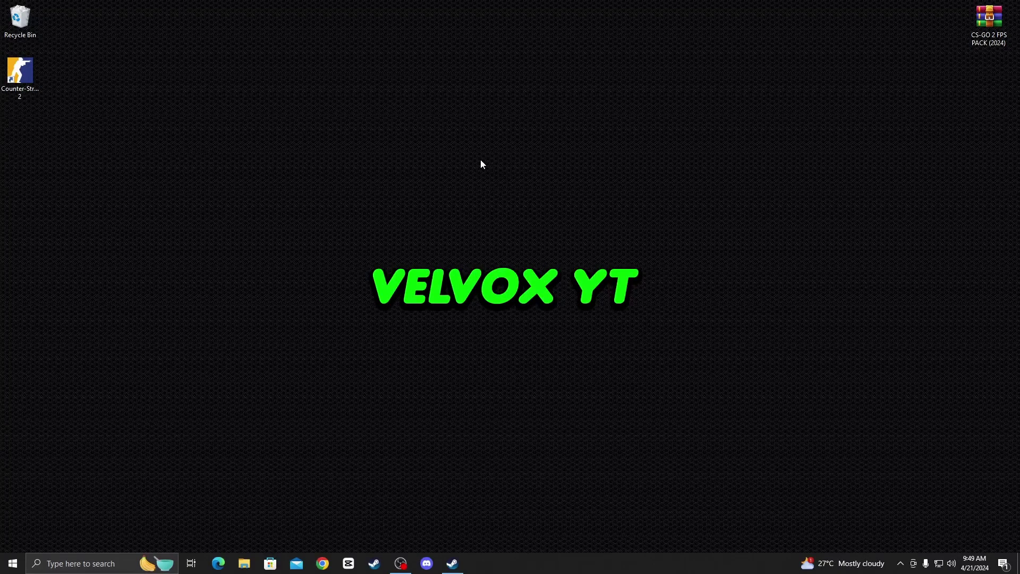
- Move the CS-GO 2 FPS PACK archive to mid-desktop and use Extract Here on it
drag(989, 22, 468, 170)
drag(370, 143, 534, 230)
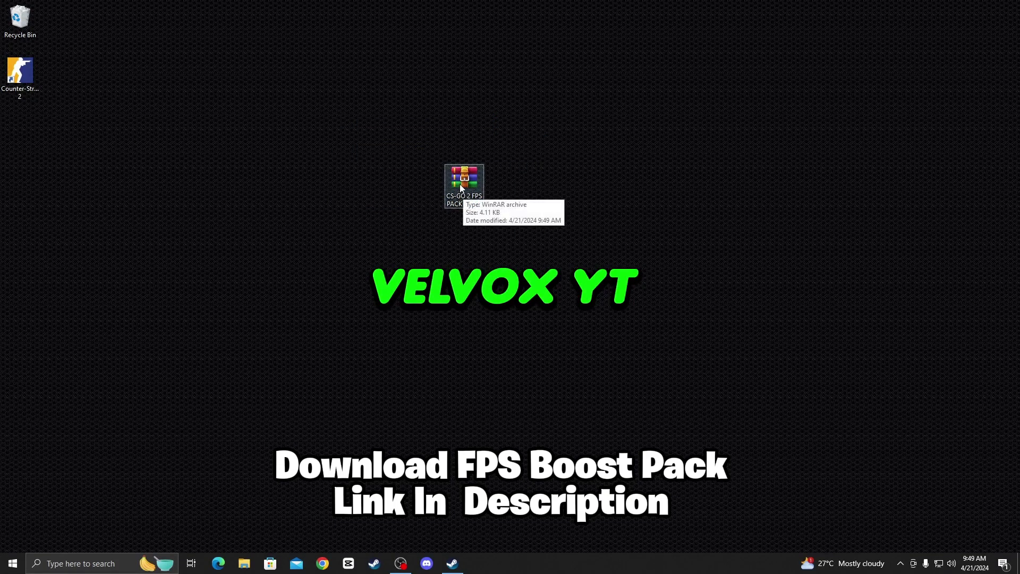
drag(462, 189, 453, 118)
right_click(456, 118)
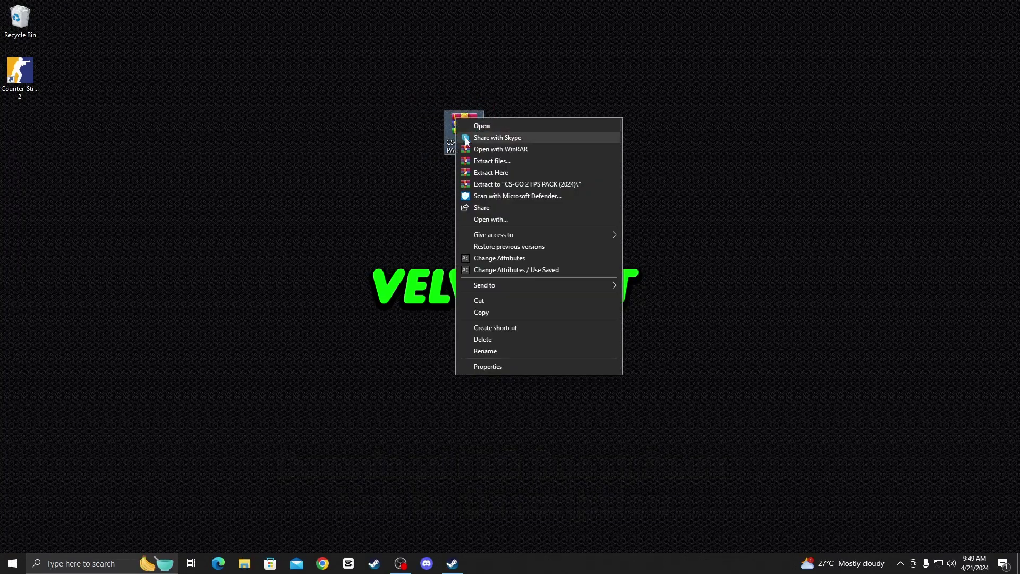
click(500, 172)
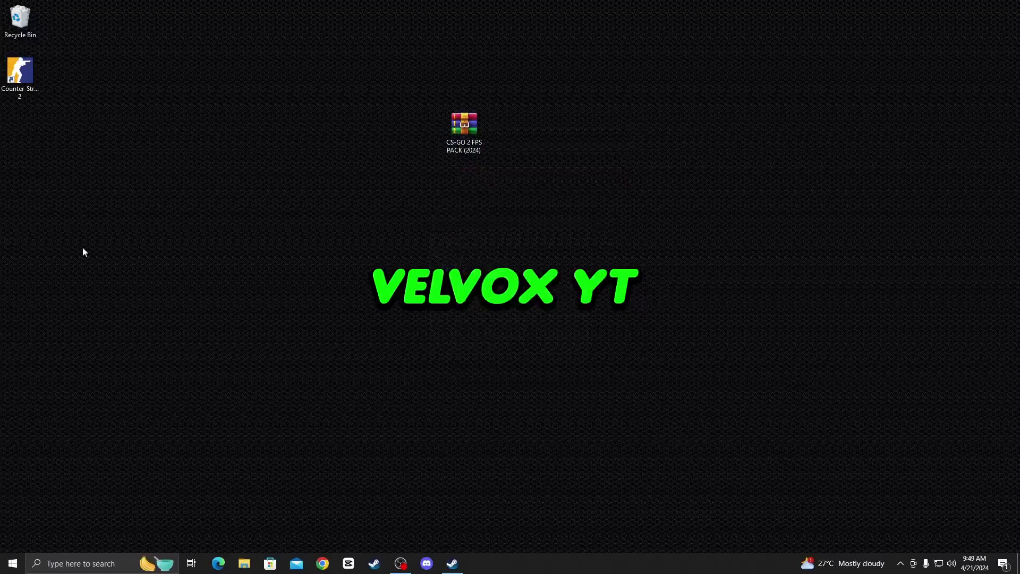
- Open the Registry Basic Optimizations folder inside the extracted CS-GO 2 FPS PACK
double_click(21, 149)
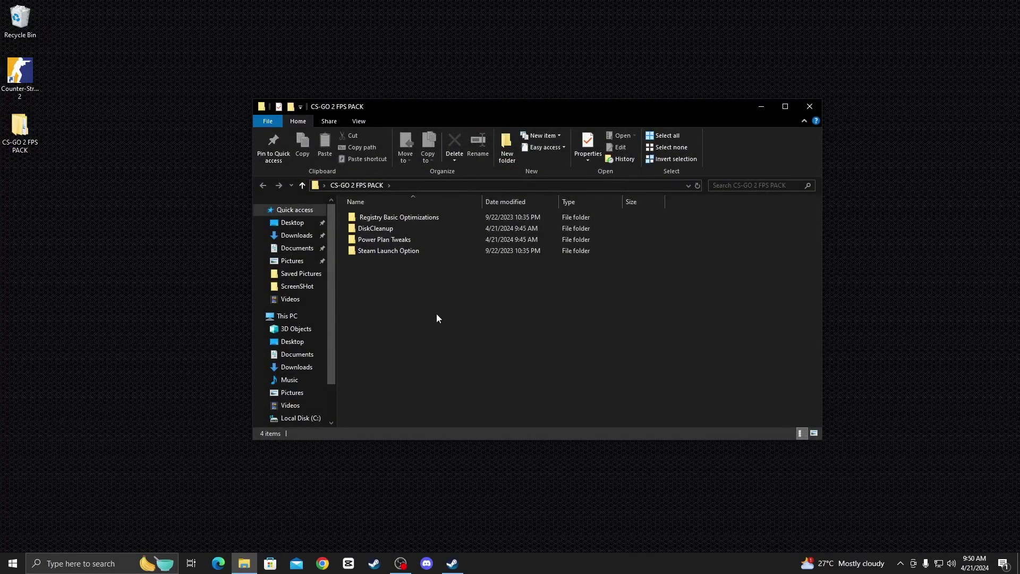
double_click(406, 222)
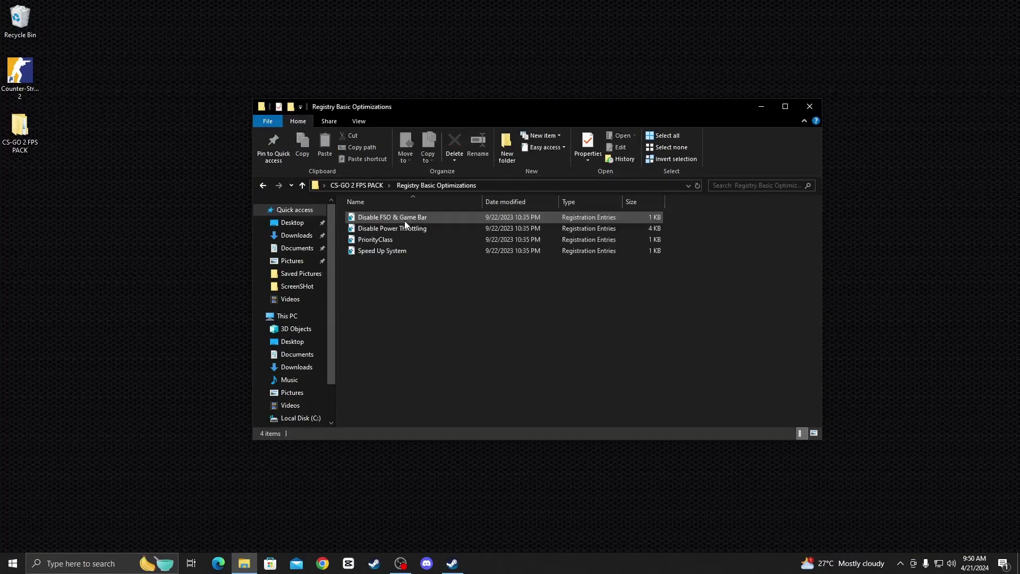
drag(405, 250, 417, 208)
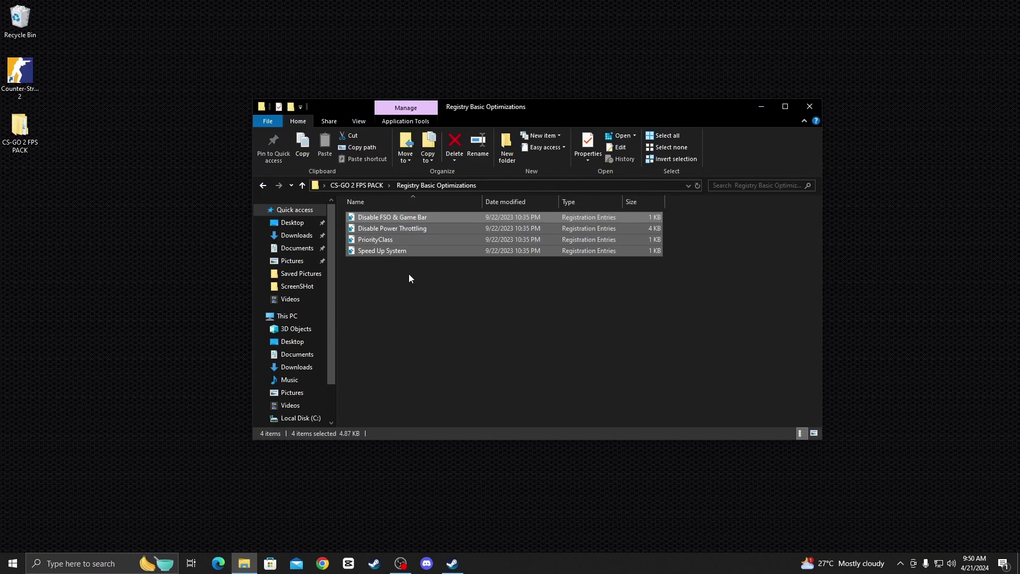
click(410, 273)
- Run the four .reg files, including Disable FSO & Game Bar and Disable Power Throttling, approving each prompt
double_click(390, 222)
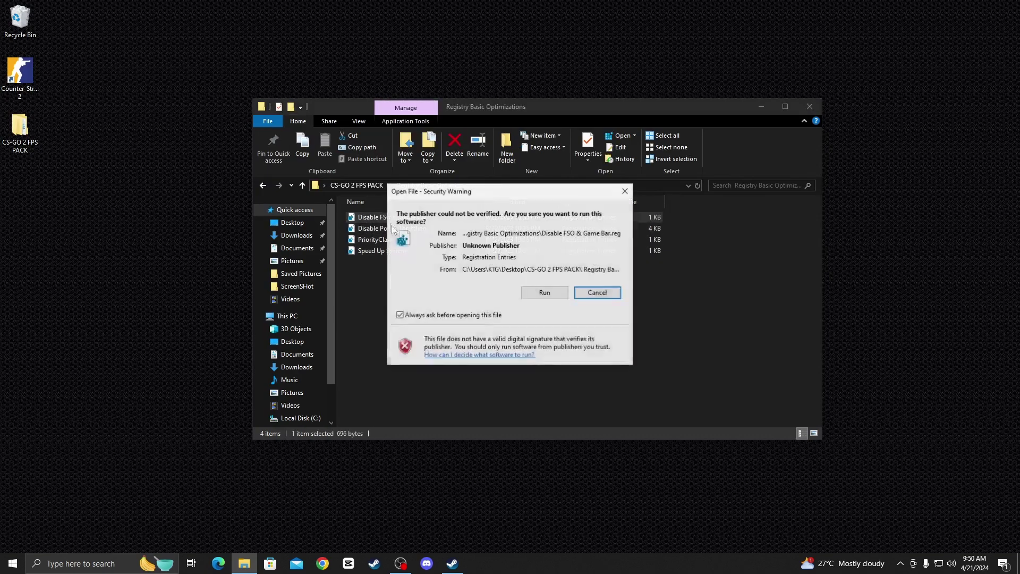
click(546, 294)
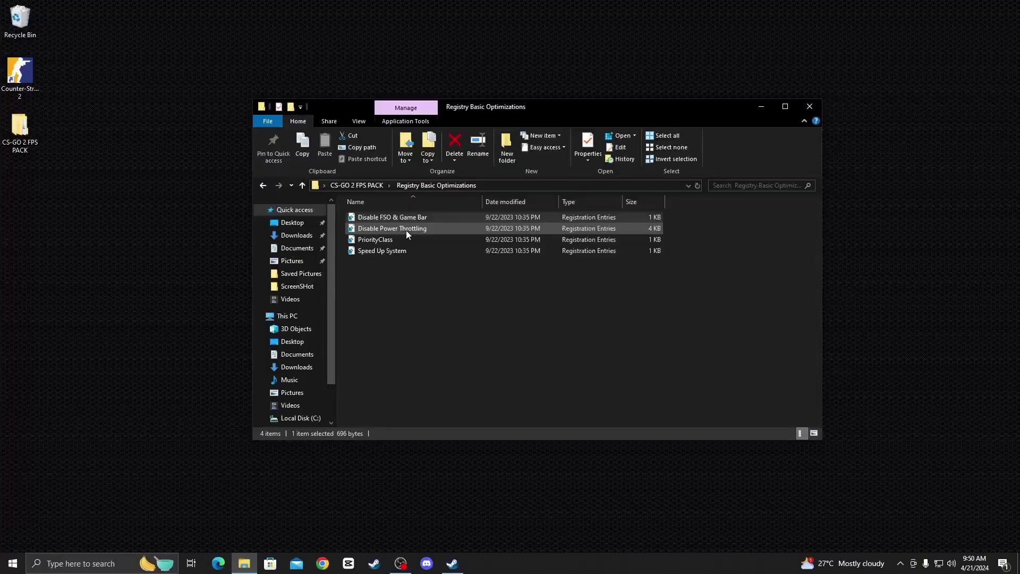
double_click(407, 231)
click(543, 293)
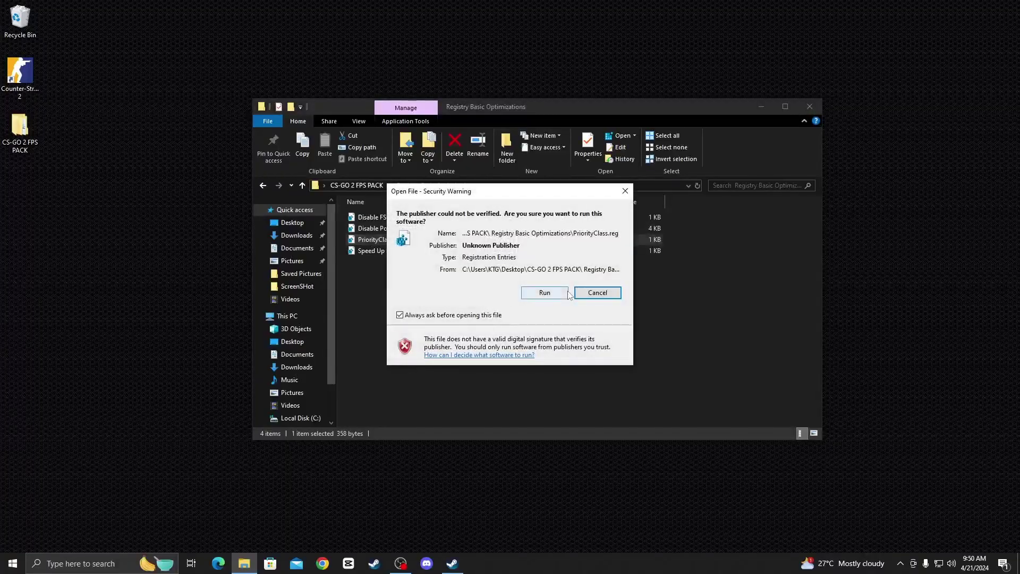
click(510, 292)
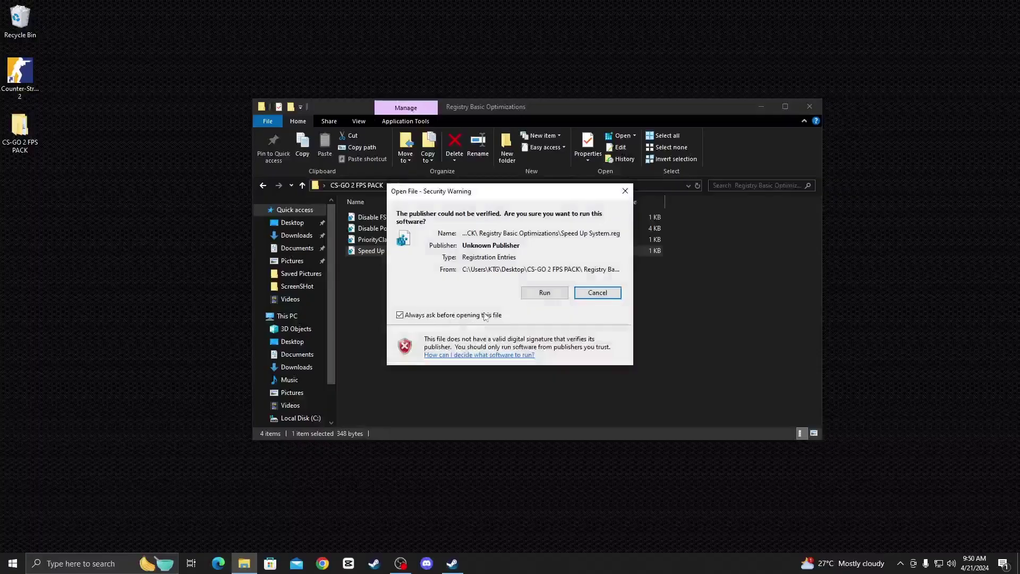
click(534, 296)
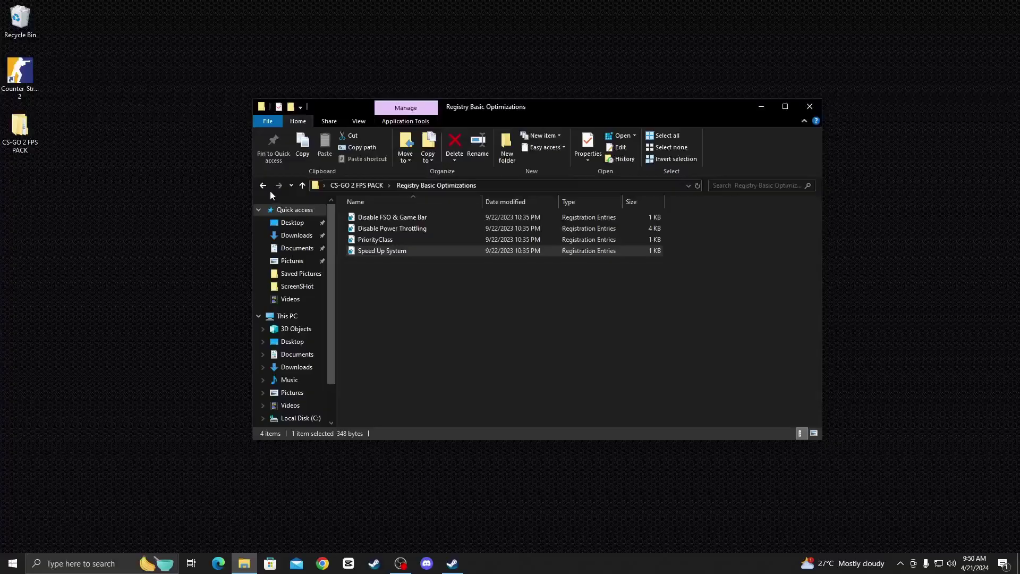
- Launch the Disk Clean-Up shortcut from the DiskCleanup folder
click(264, 185)
double_click(366, 229)
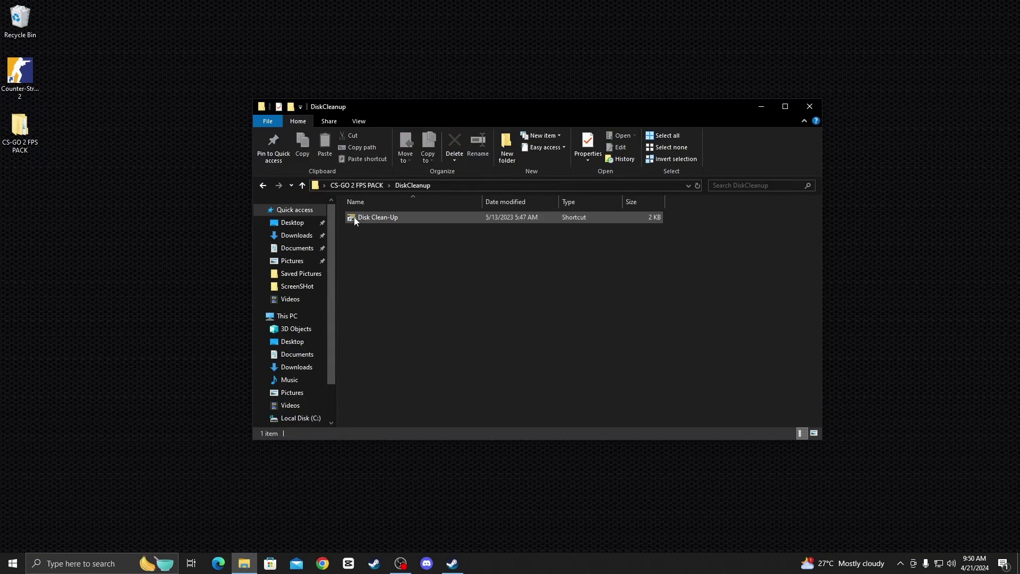
click(385, 222)
double_click(385, 222)
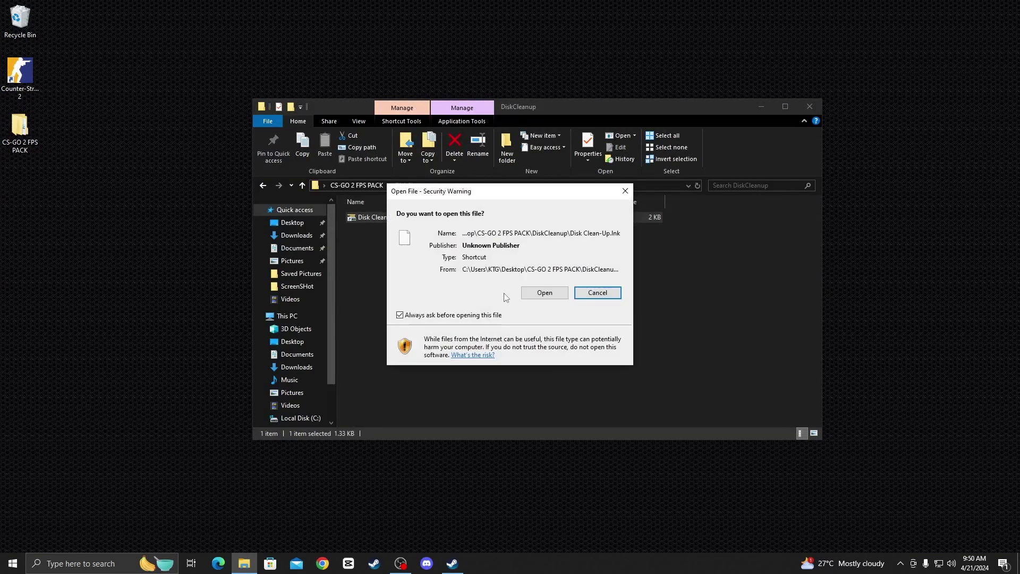
click(545, 293)
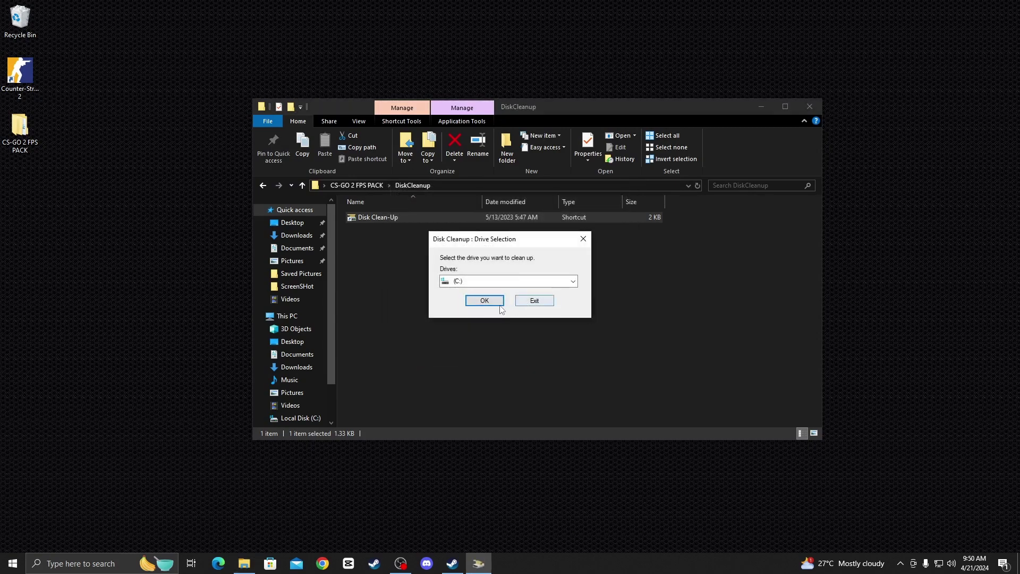
- Clean drive C: with Temporary files ticked, confirming the permanent deletion
click(473, 282)
click(472, 287)
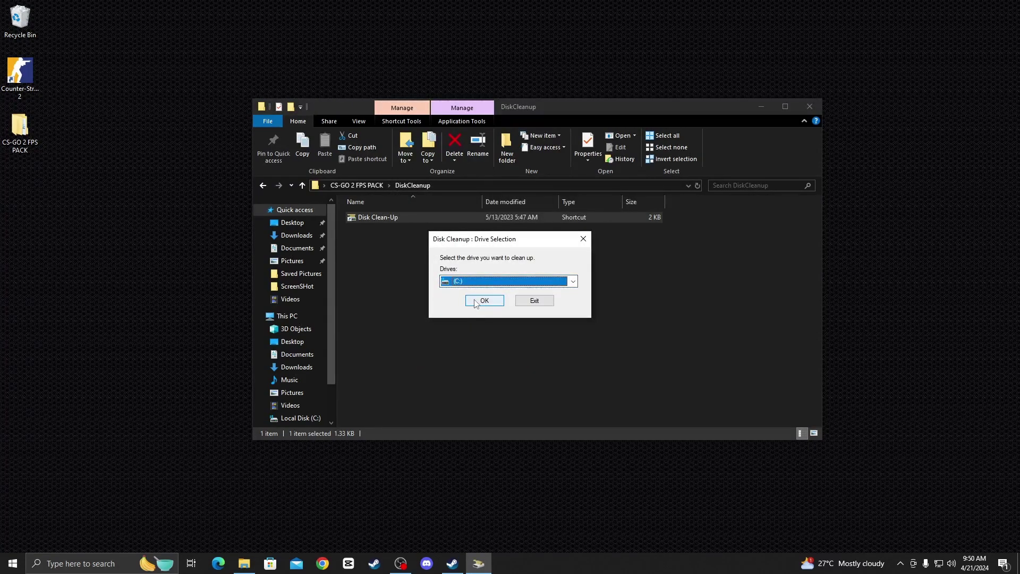
click(473, 299)
scroll(223, 229, down, 1)
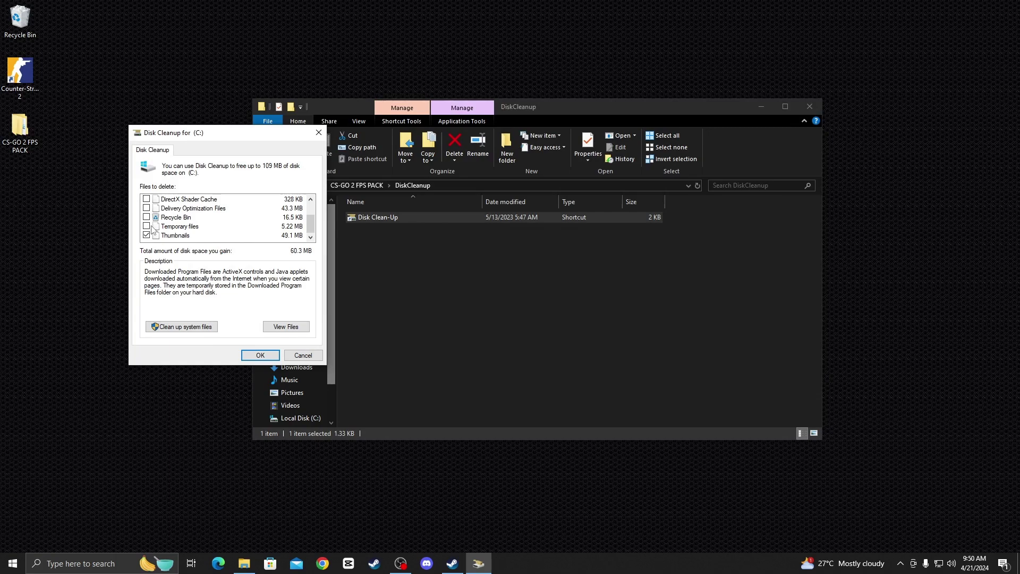
click(153, 226)
click(146, 227)
click(260, 355)
click(525, 291)
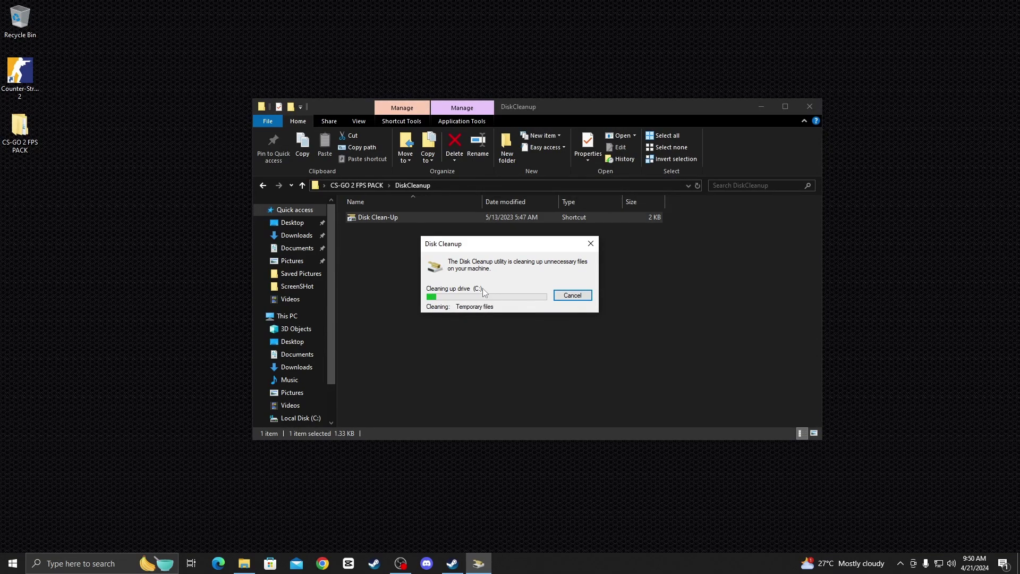
click(265, 186)
- Open the Power Plans shortcut in the Power Plan Tweaks folder
click(405, 241)
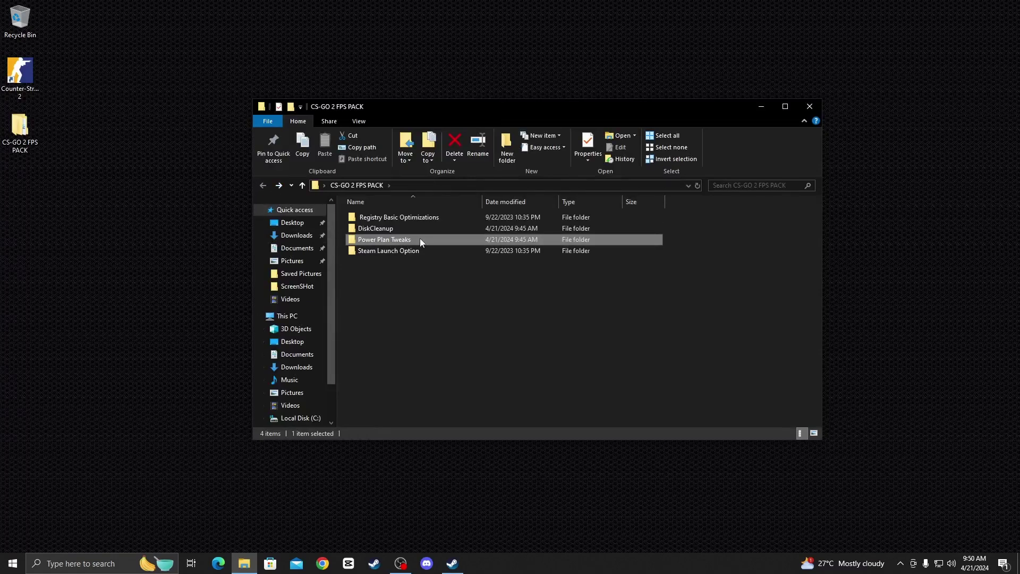
double_click(426, 241)
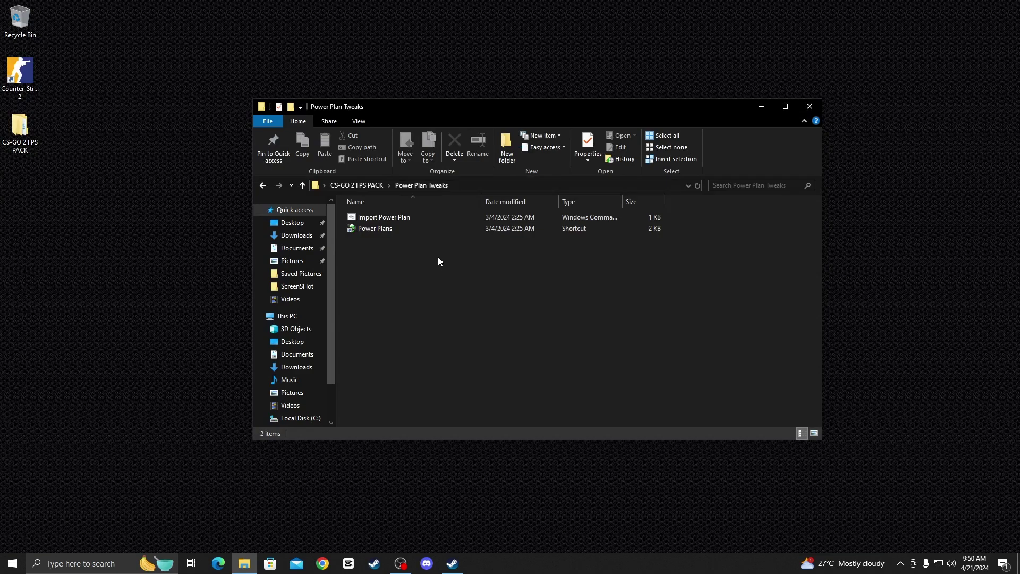
click(400, 217)
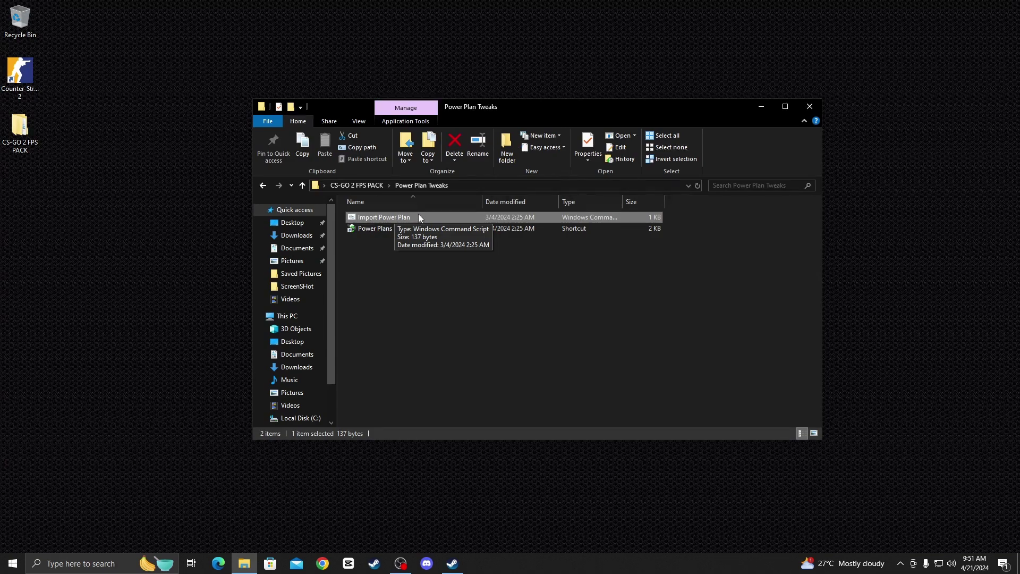
click(382, 230)
double_click(374, 229)
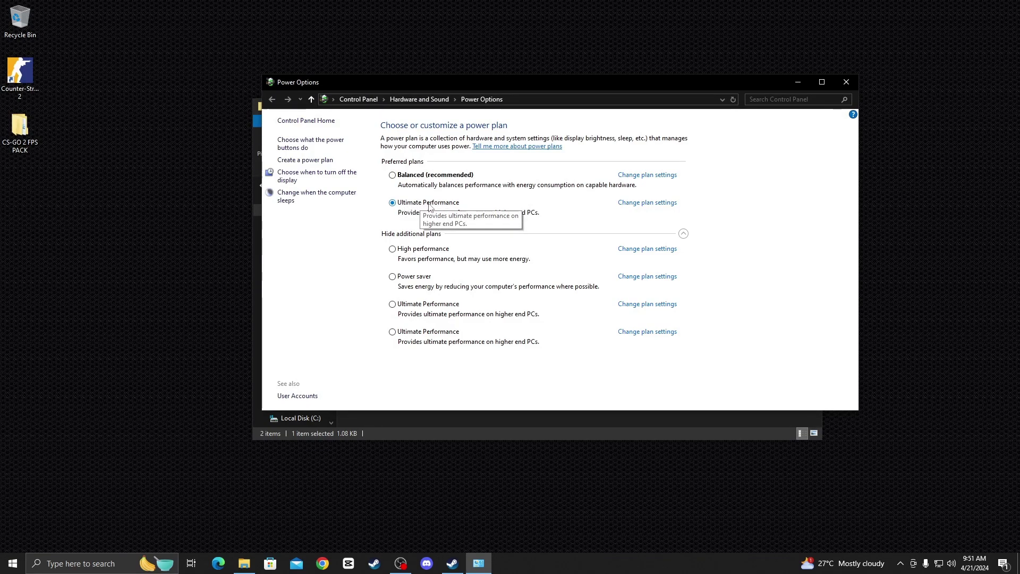
- Confirm Ultimate Performance is the selected plan, then close Power Options
drag(475, 88, 553, 199)
click(458, 184)
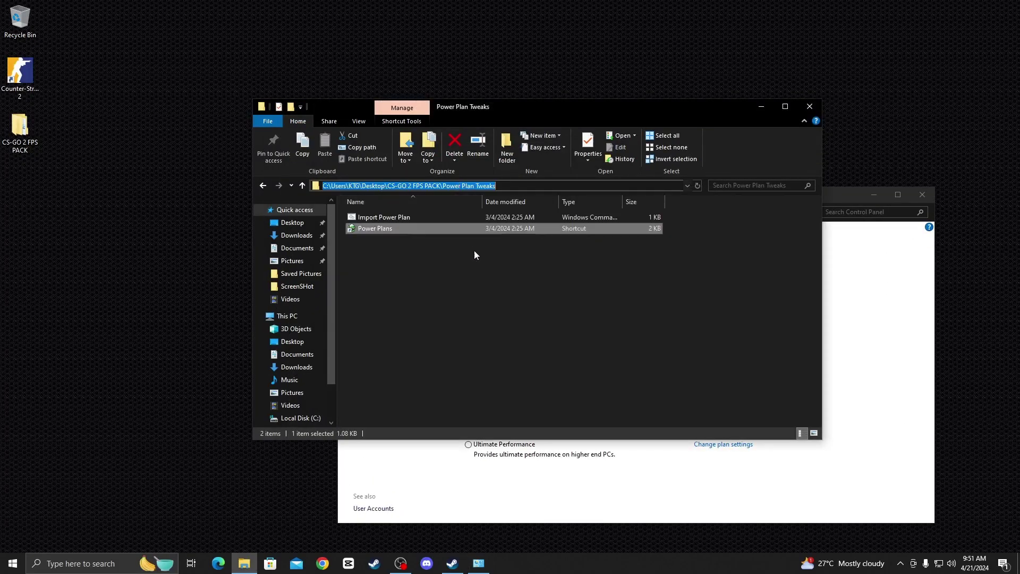
click(440, 466)
drag(483, 197, 469, 241)
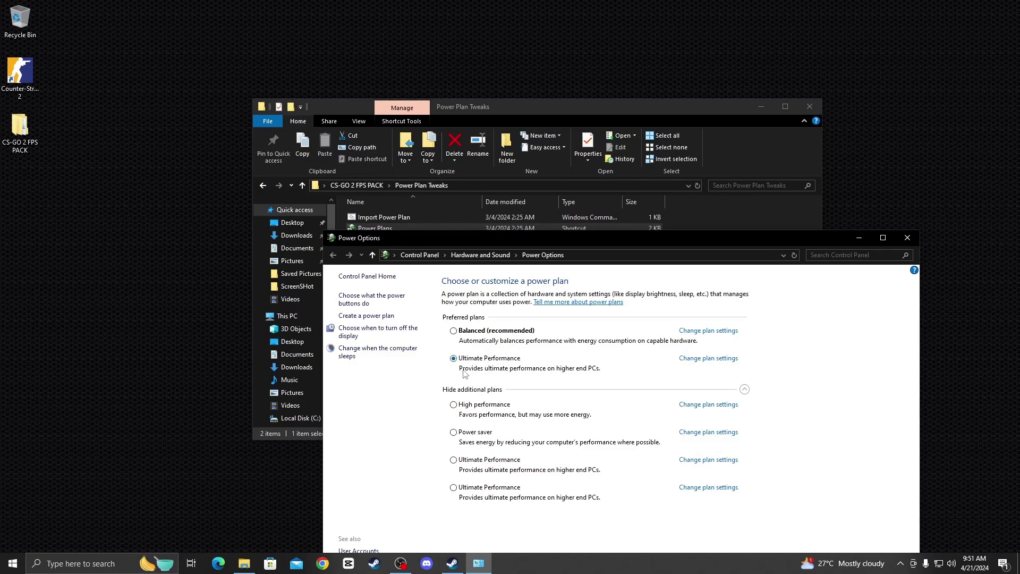
click(907, 238)
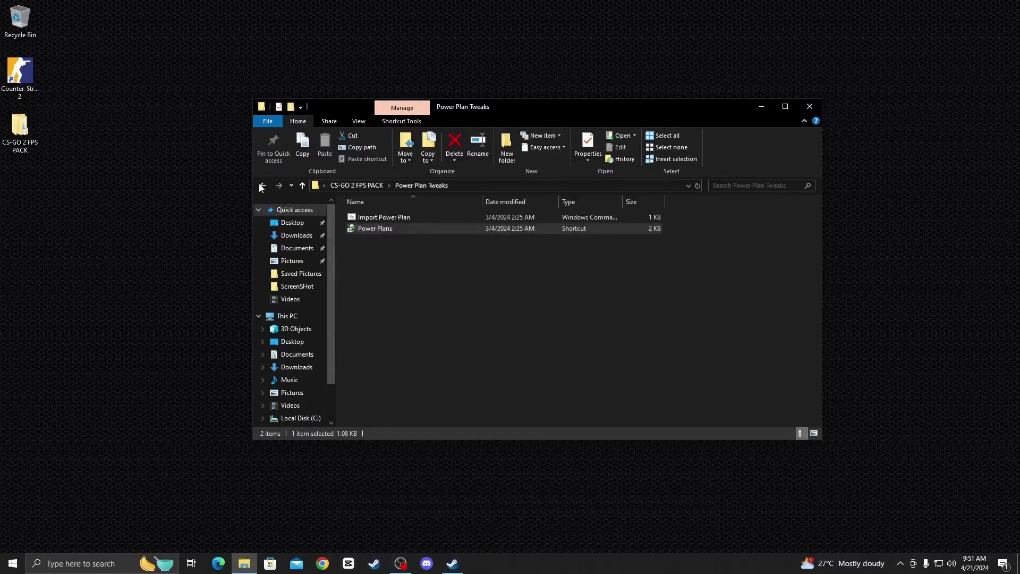
click(263, 185)
- Copy the launch options line from the Steam Set Launch Options text file
double_click(402, 251)
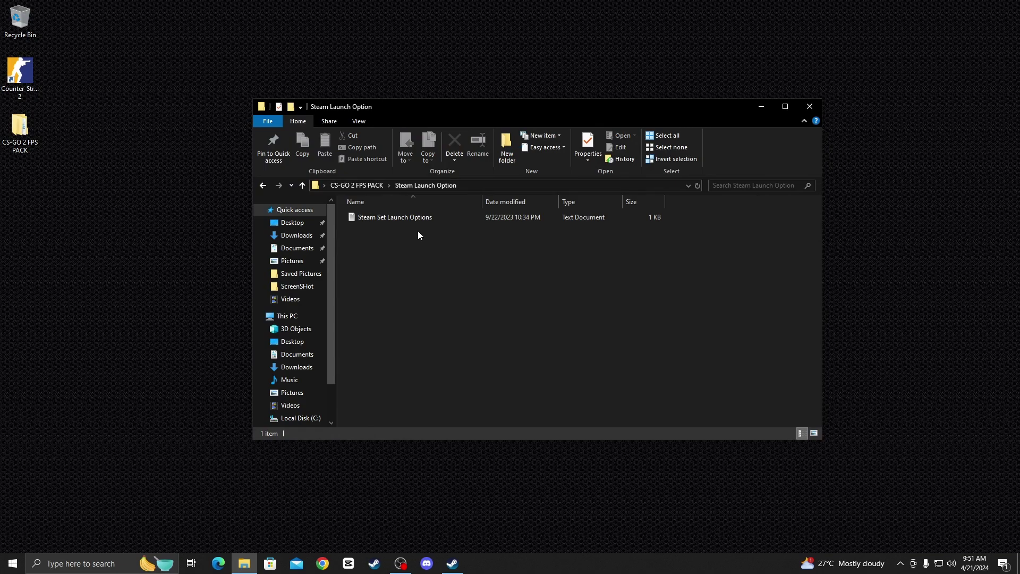
double_click(423, 218)
drag(400, 184, 180, 179)
right_click(249, 179)
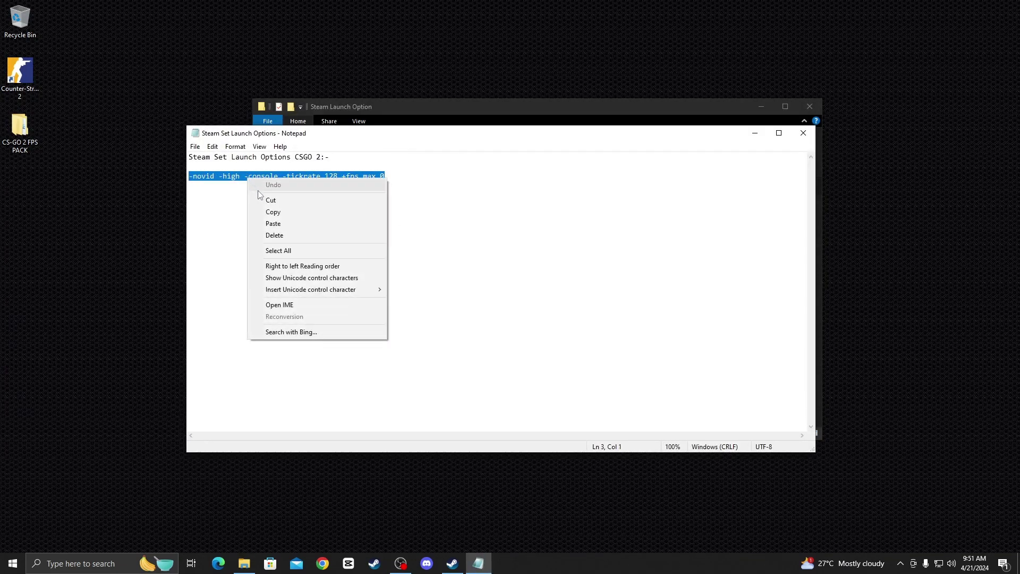
click(285, 212)
right_click(303, 190)
click(326, 214)
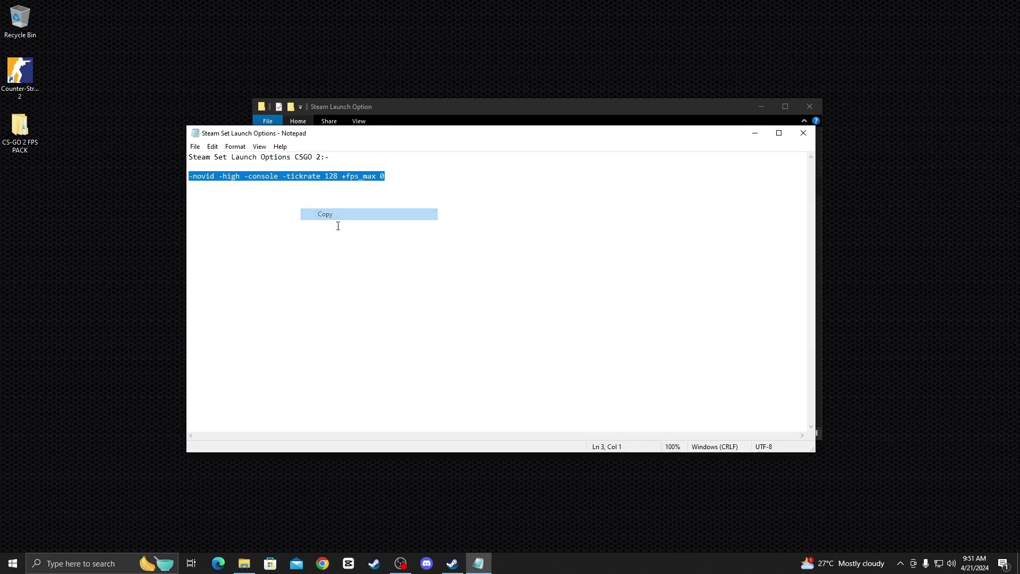
- Paste "-novid -high -console -tickrate 128 +fps_max 0" into Counter-Strike 2's Launch Options
click(452, 563)
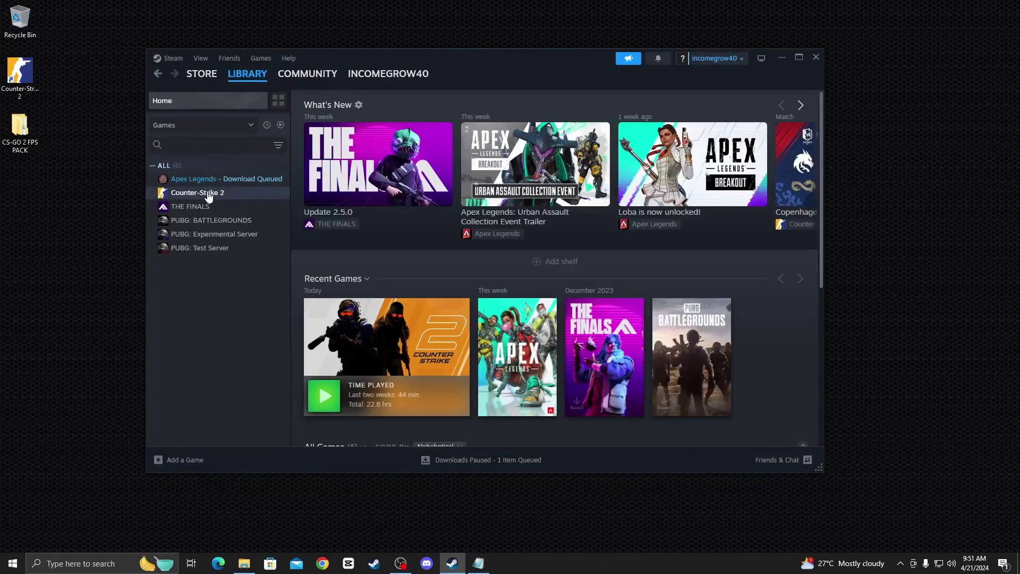
click(214, 194)
right_click(215, 196)
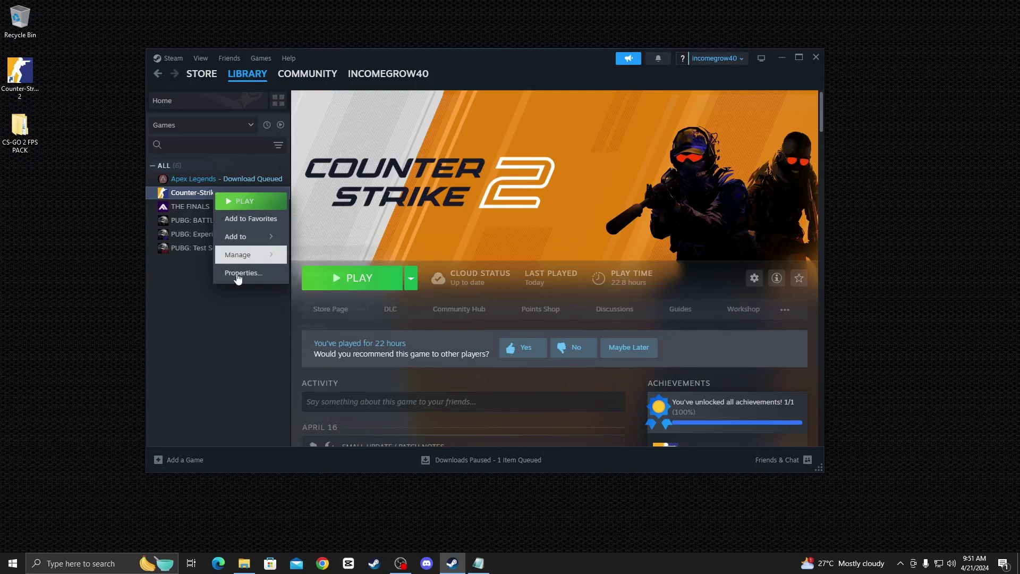
click(227, 272)
click(443, 334)
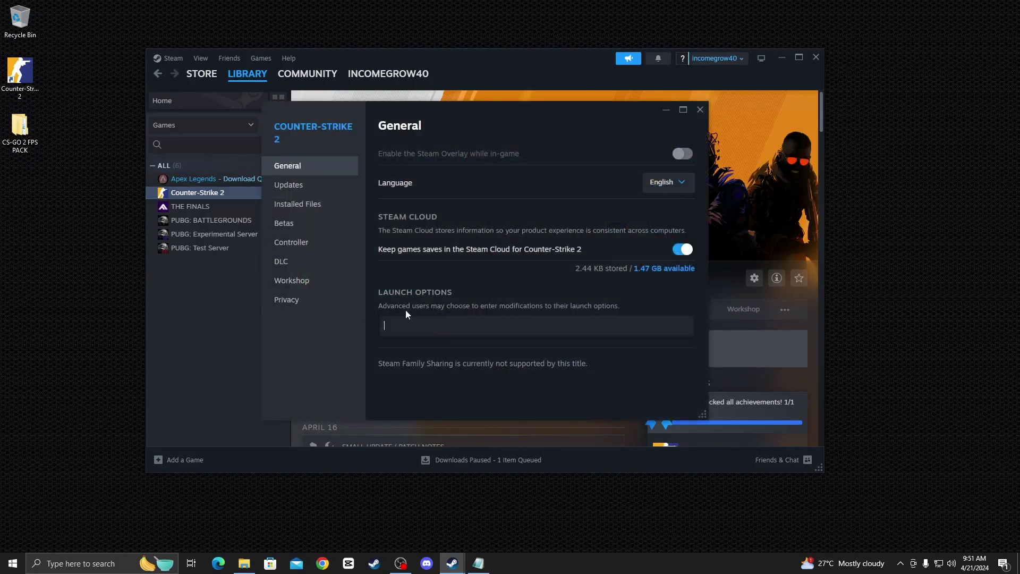
key(ctrl+v)
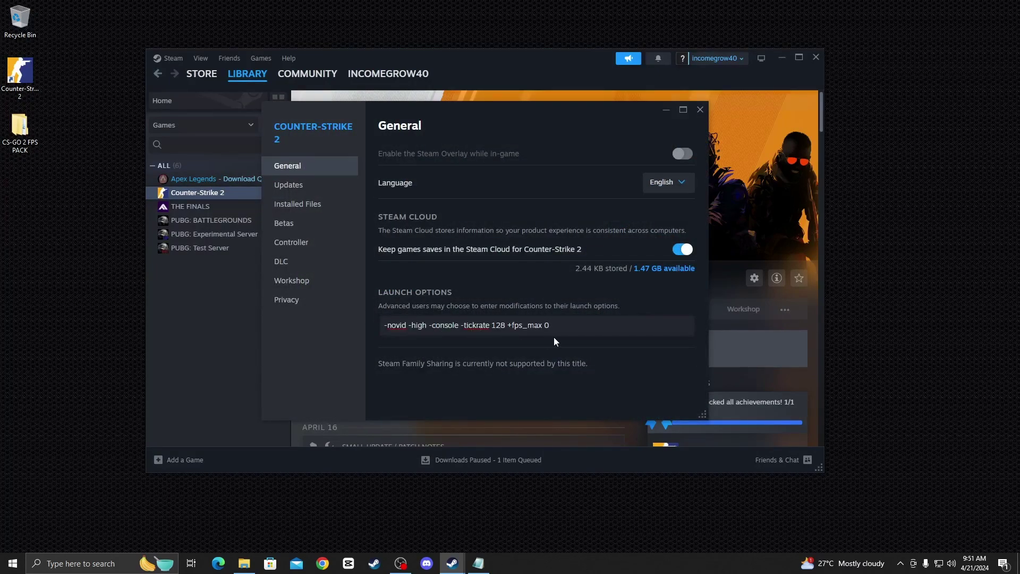
click(700, 110)
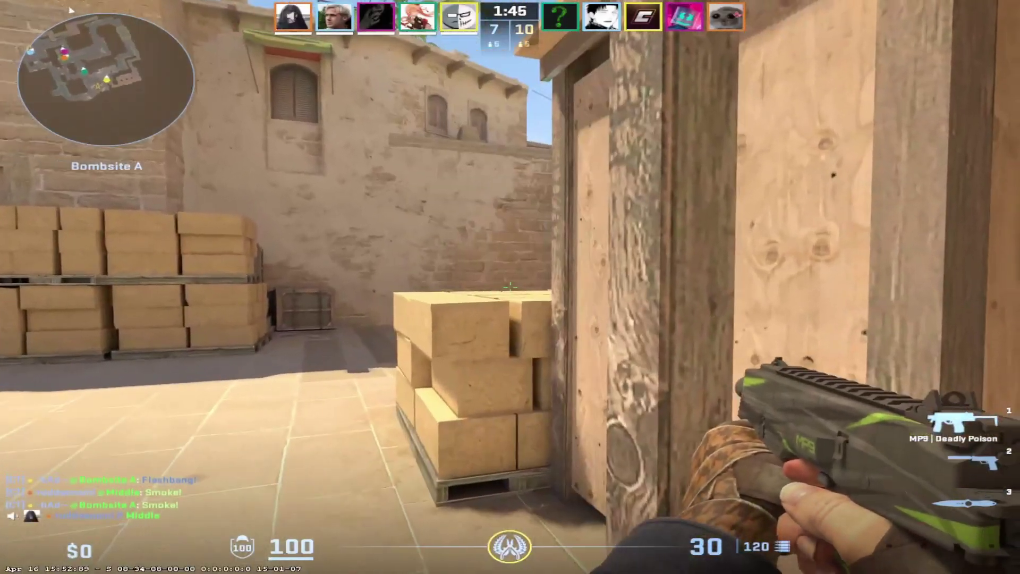
key(w)
key(w)
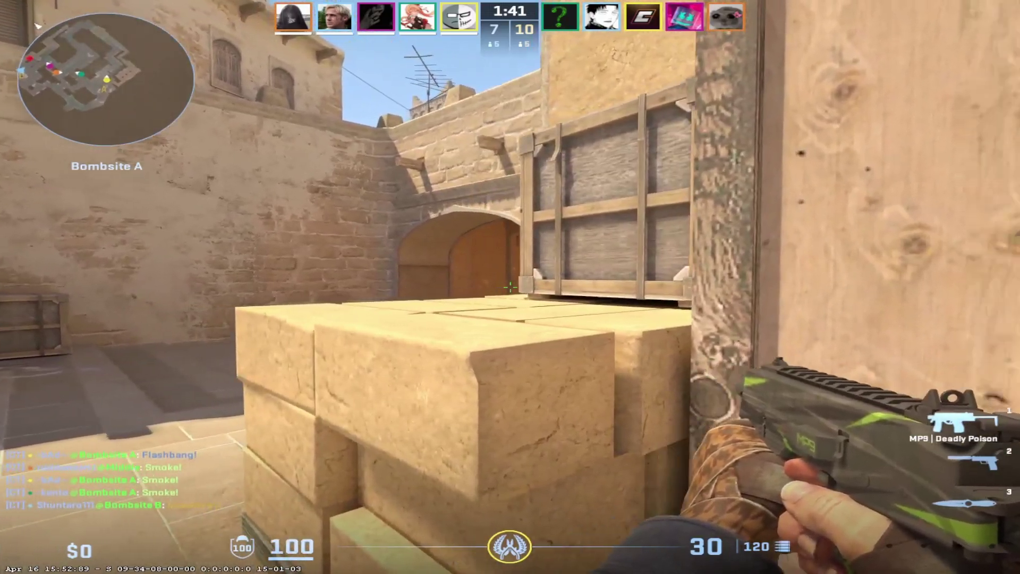